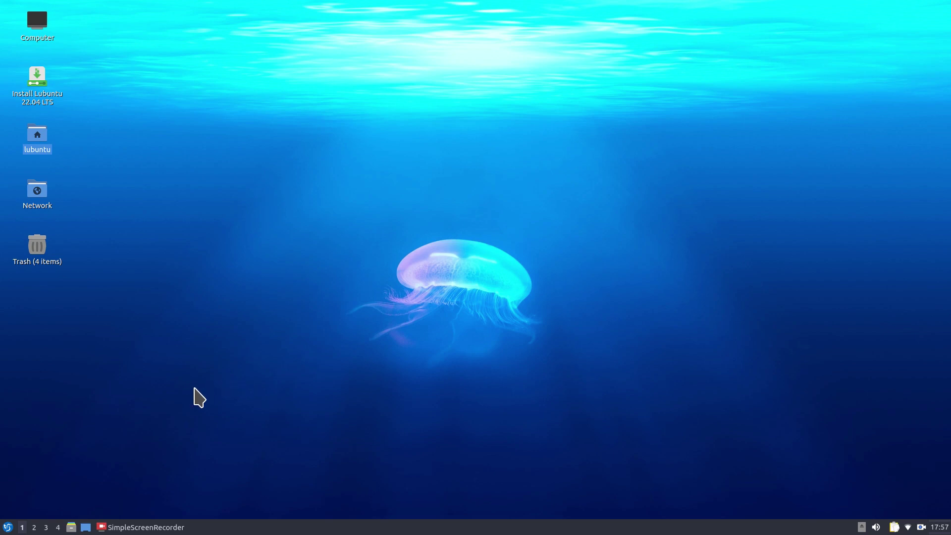
- Launch QTerminal by searching 'te' in the application menu, then nudge its window down-right
left_click(6, 527)
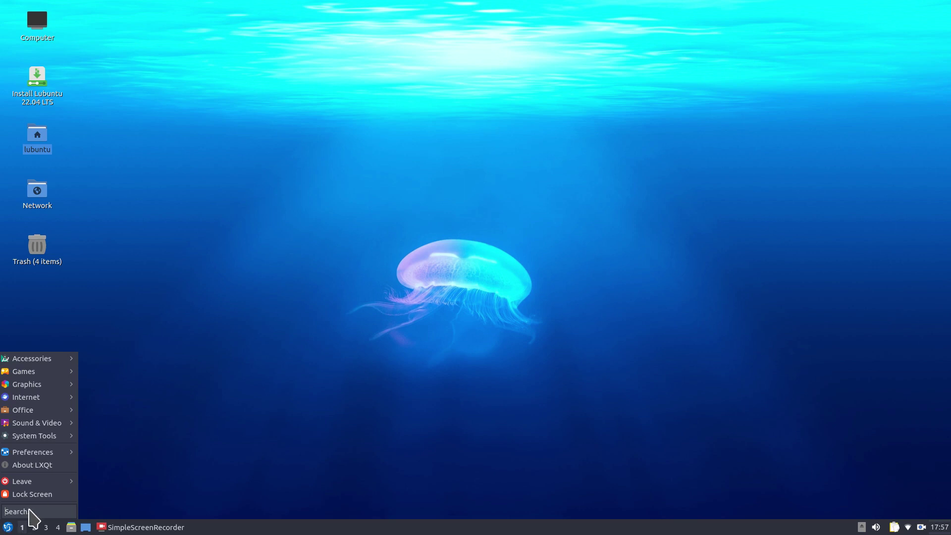
type("te")
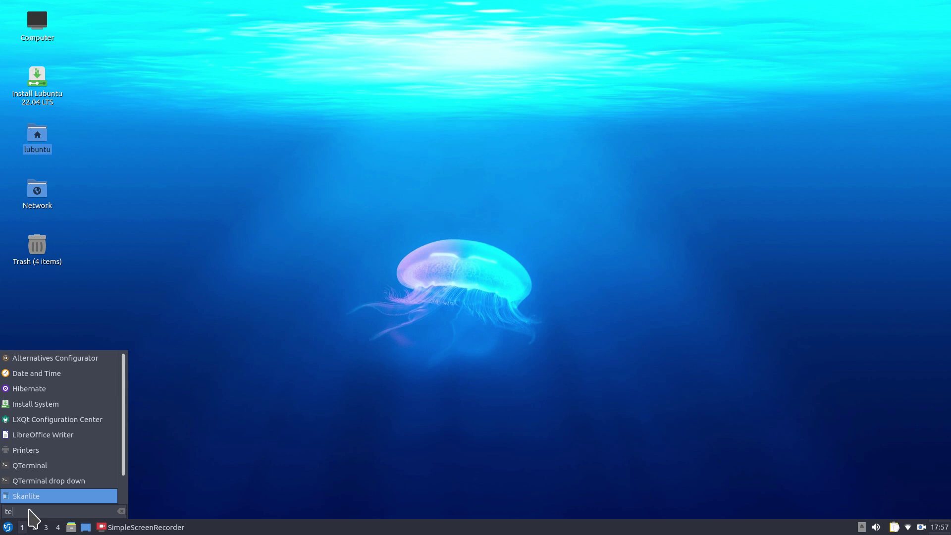
left_click(72, 468)
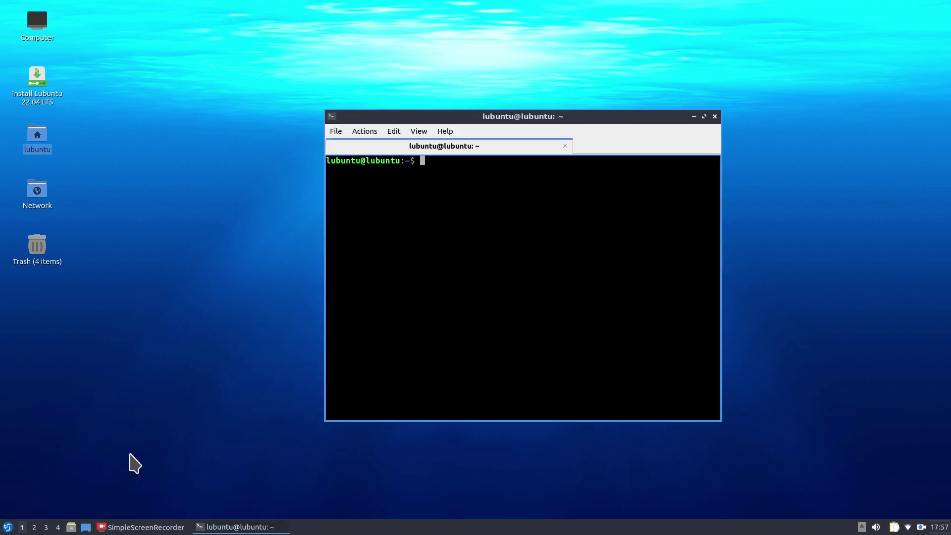
left_click_drag(604, 115, 608, 136)
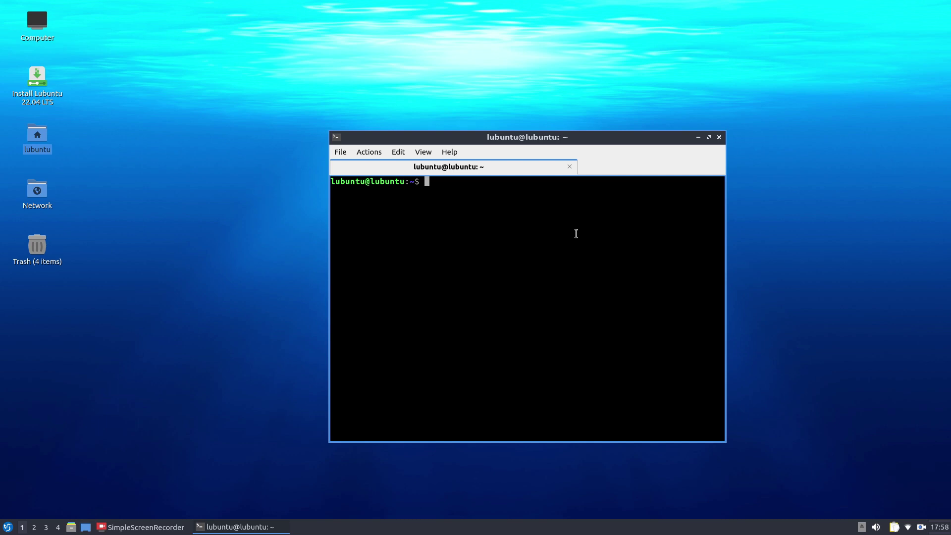
- Run neofetch and highlight the OS line and the LXQt desktop entry in its output
type("neofetch")
key("Return")
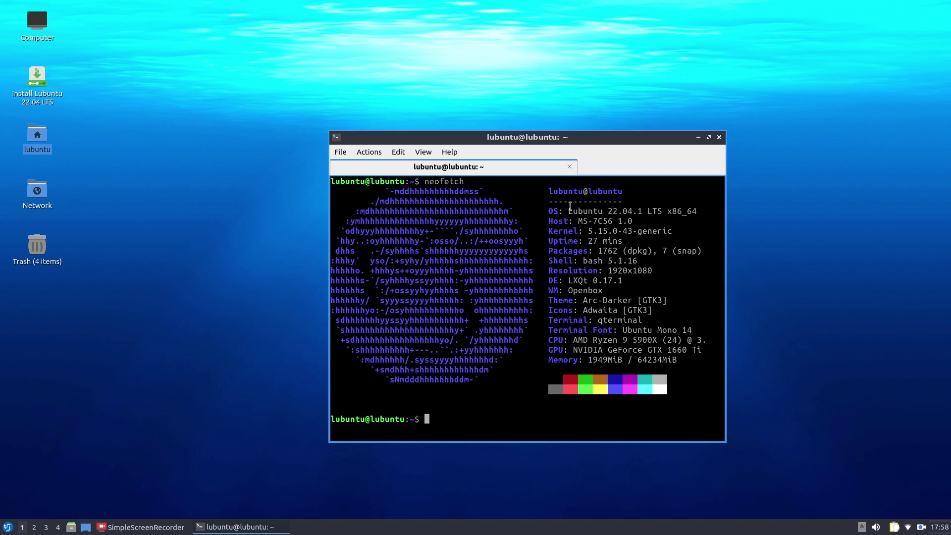
left_click_drag(568, 212, 664, 212)
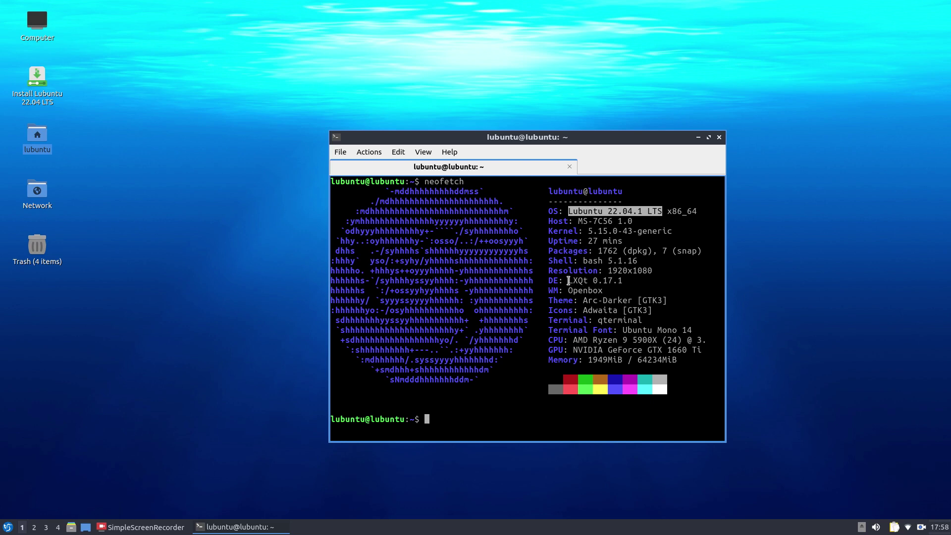
left_click_drag(569, 280, 587, 278)
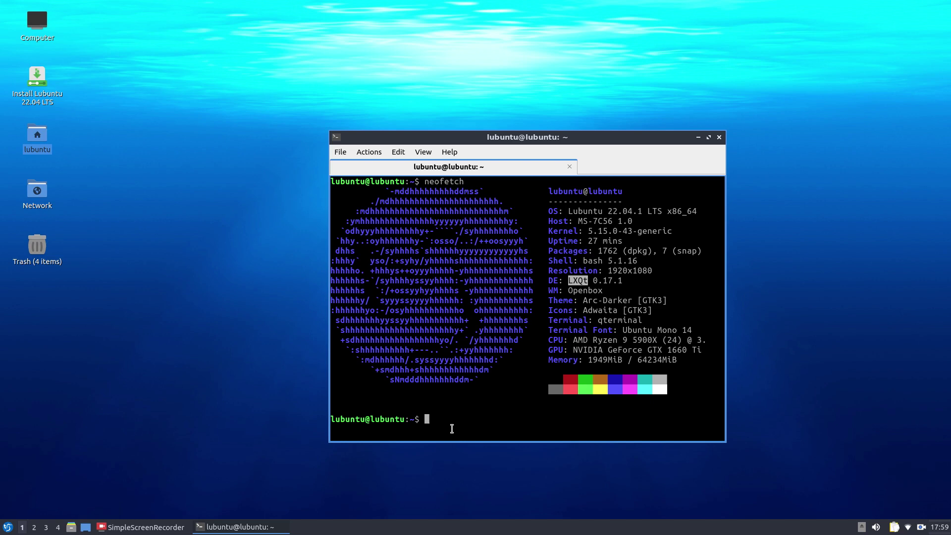
- Clear the terminal screen and run history, correcting the 'historu' typo
type("clear")
key("Return")
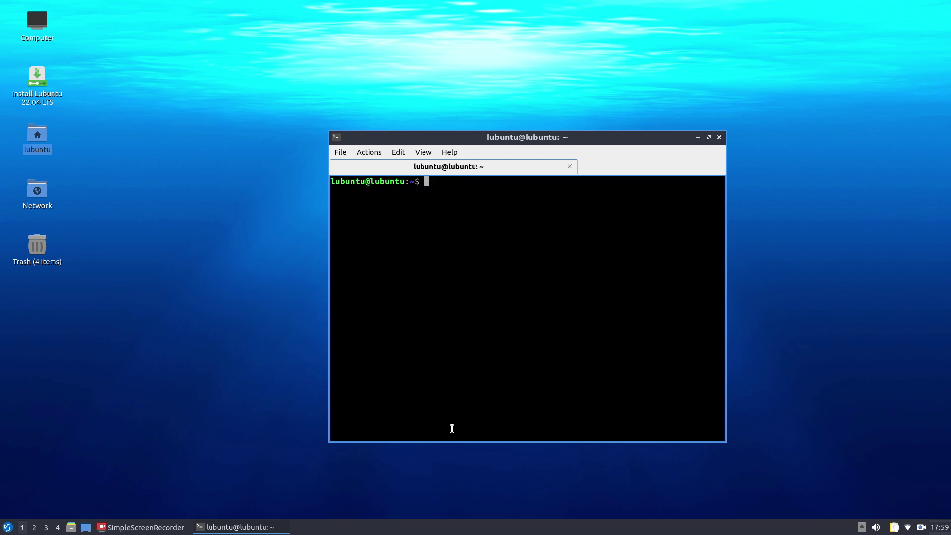
type("historu")
key("BackSpace")
type("y")
key("Return")
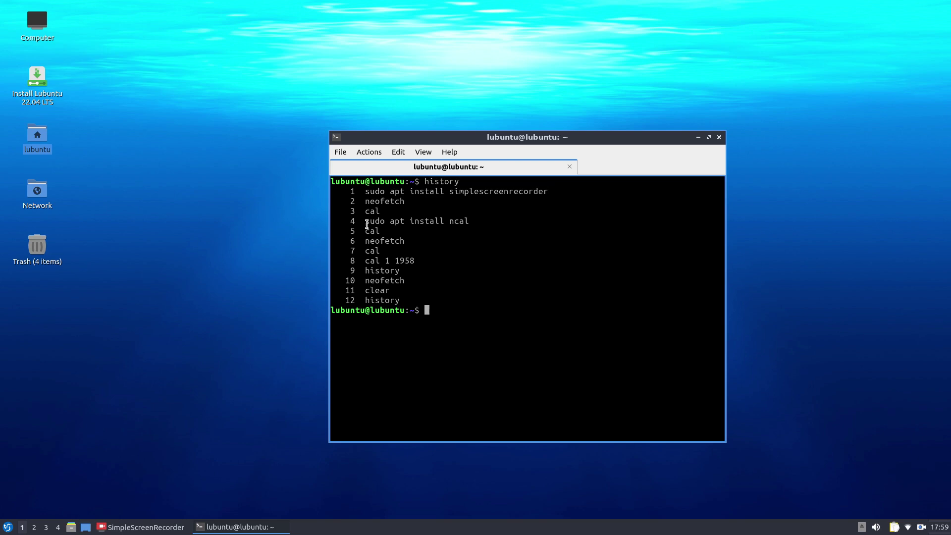
- Highlight history entries piece by piece: the first line, 'sudo apt install ncal', and 'cal'
left_click_drag(365, 191, 552, 195)
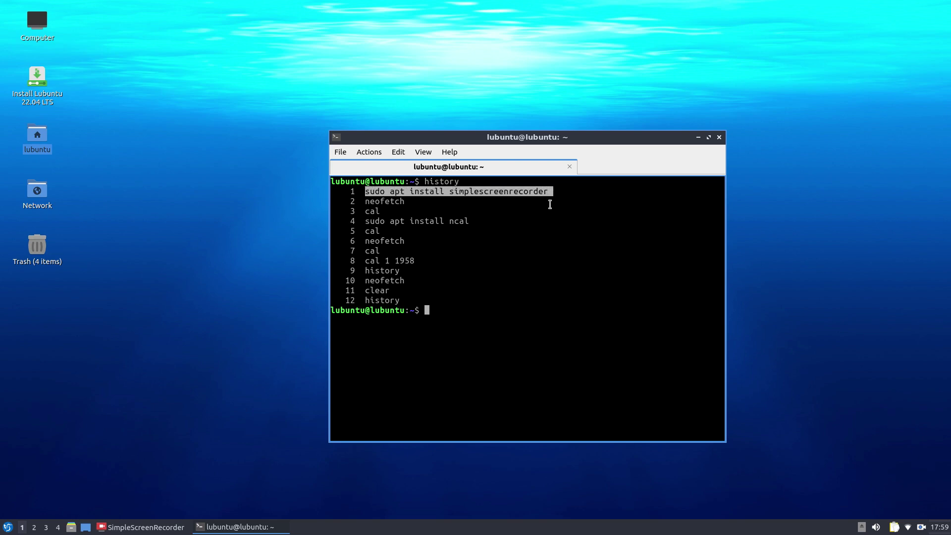
left_click(487, 198)
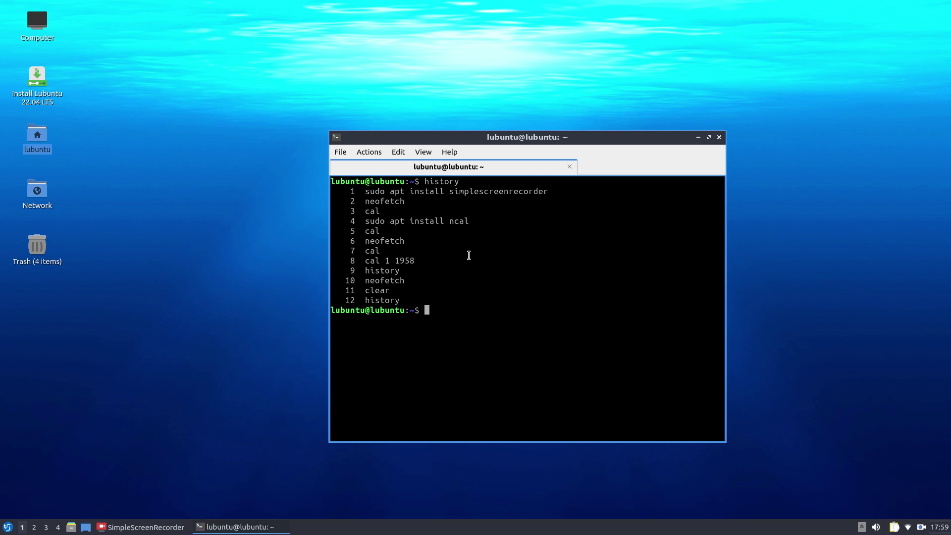
left_click_drag(365, 221, 468, 225)
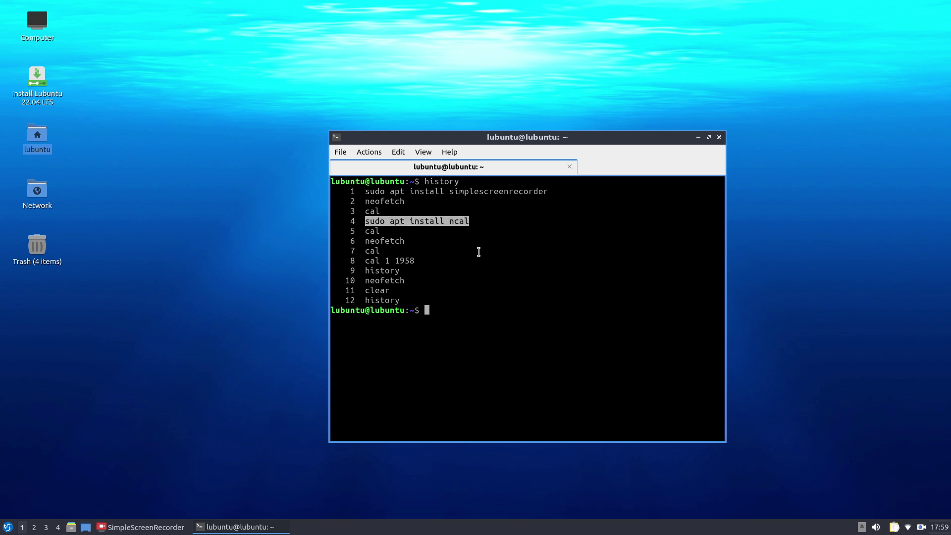
left_click(379, 223)
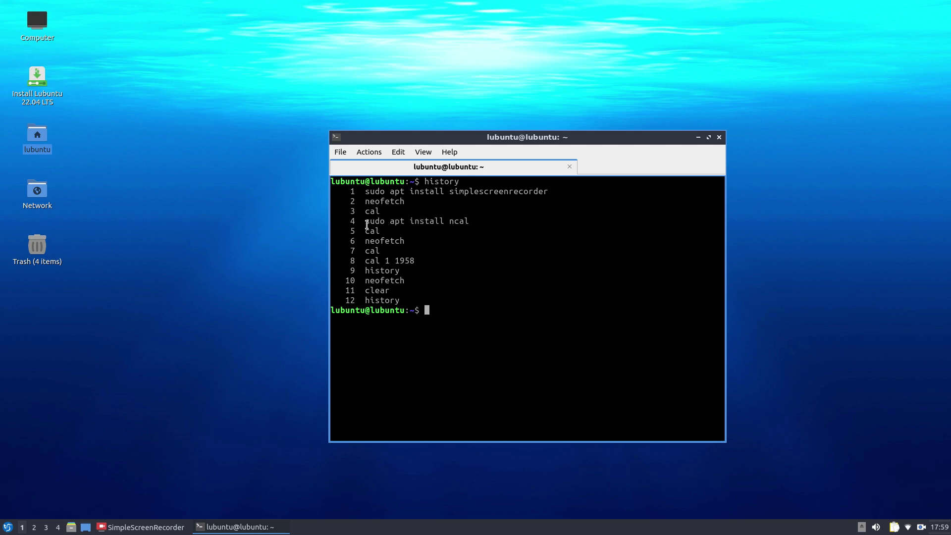
double_click(367, 223)
left_click(433, 235)
left_click_drag(391, 224, 446, 221)
left_click(456, 244)
left_click_drag(450, 222, 474, 223)
left_click_drag(366, 231, 390, 231)
left_click(440, 312)
- Print the current month with cal and compare it against the taskbar clock's calendar
type("cal")
key("Return")
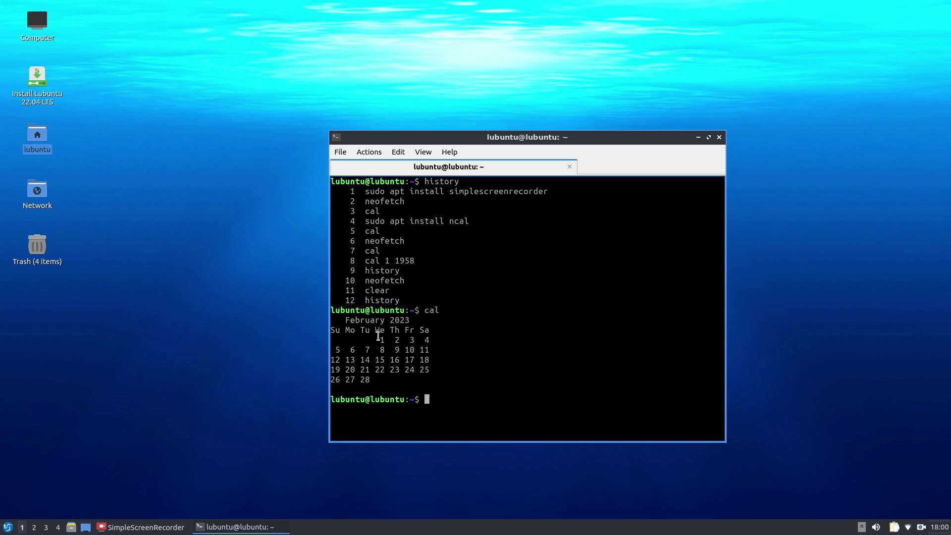
left_click(939, 528)
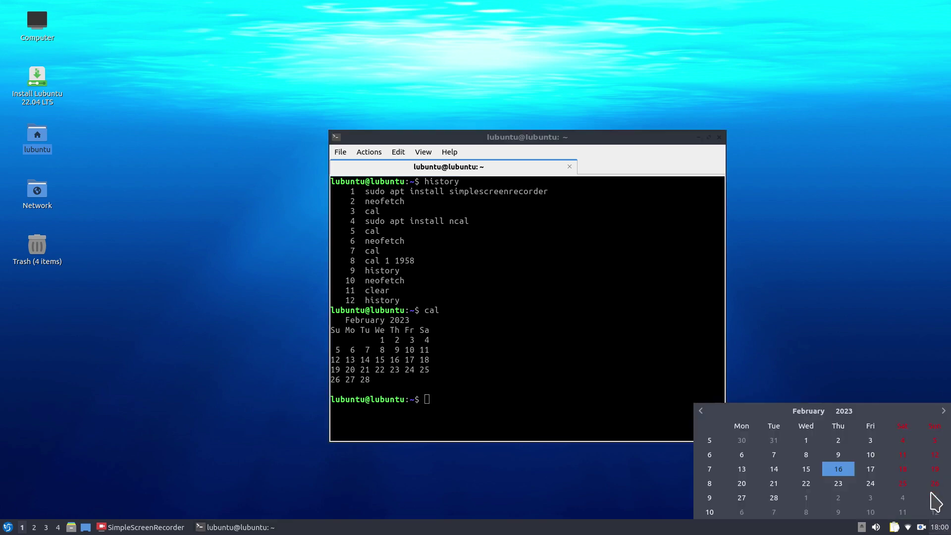
left_click(457, 366)
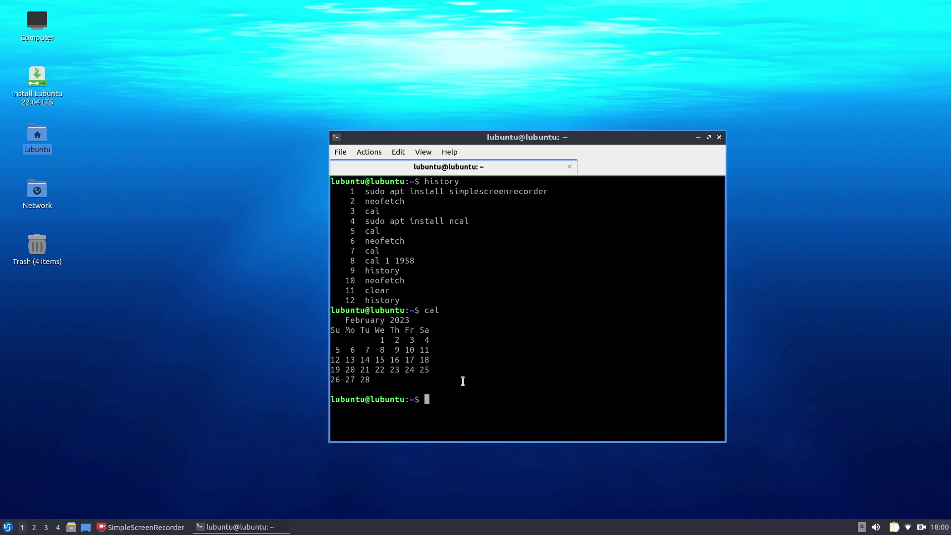
- Print the January 1962 calendar with 'cal 1 1962' and mark the 9th
type("cal")
type(" jan")
key("BackSpace")
key("BackSpace")
key("BackSpace")
type("1 1962")
key("Return")
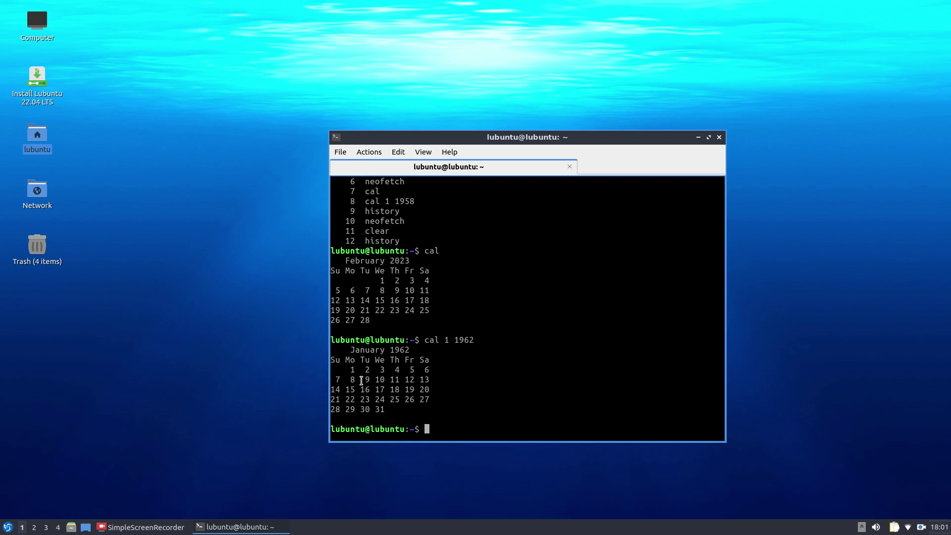
left_click_drag(361, 380, 369, 381)
- Edit the previous command into 'cal 2 1992', run it, and highlight the 12th
key("Up")
key("BackSpace")
key("BackSpace")
key("BackSpace")
key("BackSpace")
key("BackSpace")
key("BackSpace")
type("2")
type(" 19")
type("4")
key("BackSpace")
key("BackSpace")
type("992")
key("Return")
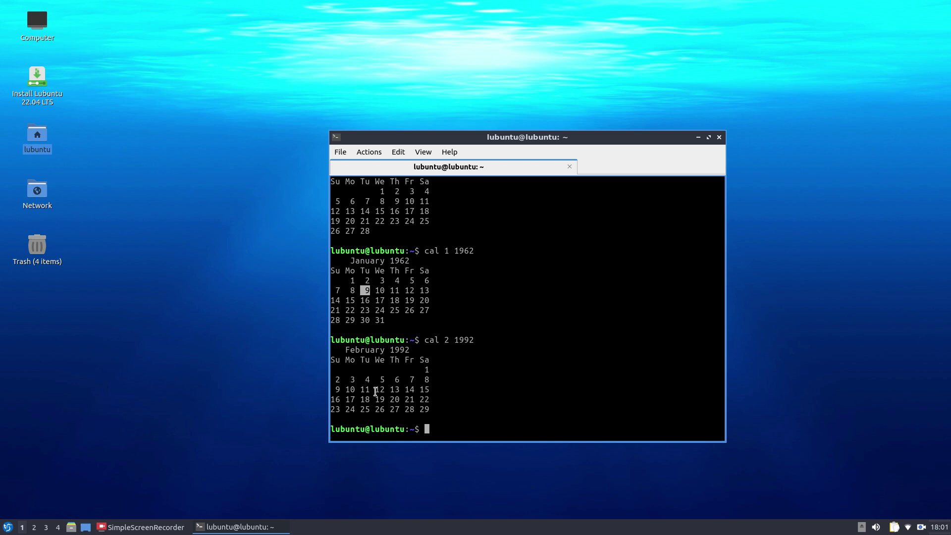
left_click_drag(375, 391, 387, 391)
left_click(460, 423)
- Print the July 1776 calendar with 'cal jul 1776', highlight the 4th, and type exit
key("Up")
key("BackSpace")
key("BackSpace")
key("BackSpace")
key("BackSpace")
key("BackSpace")
key("BackSpace")
type("jul 1776")
key("Return")
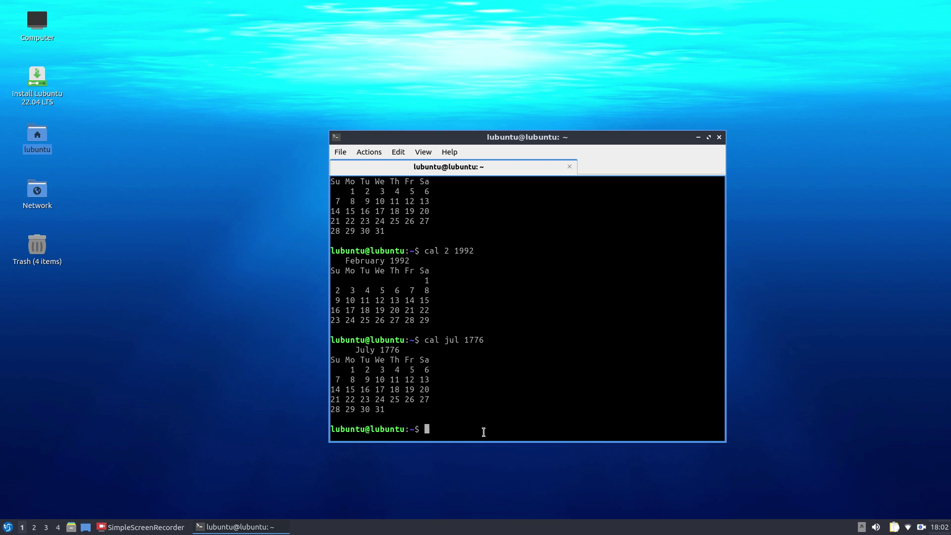
double_click(397, 370)
left_click(478, 435)
type("exit")
- Confirm closing QTerminal, then glance at the calendar, network connections and volume popups
key("Return")
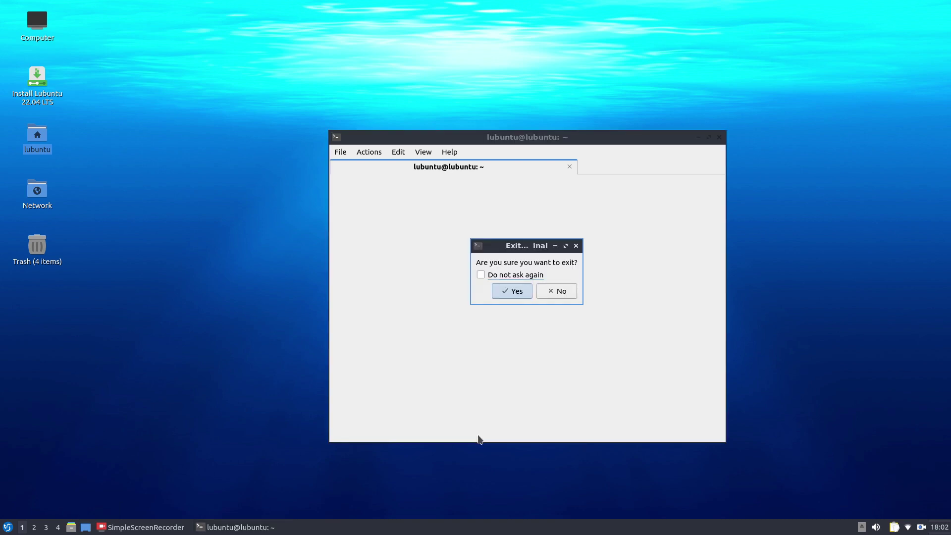
left_click(518, 292)
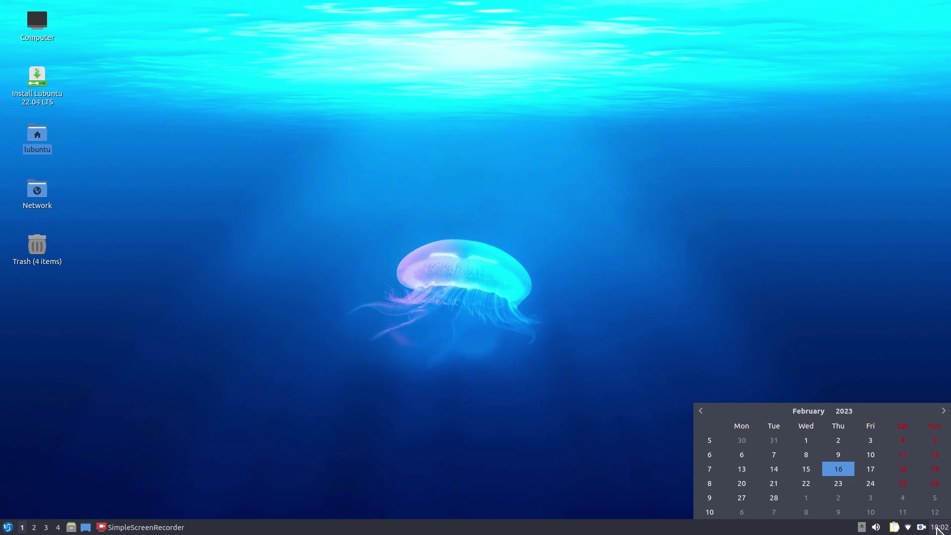
left_click(726, 304)
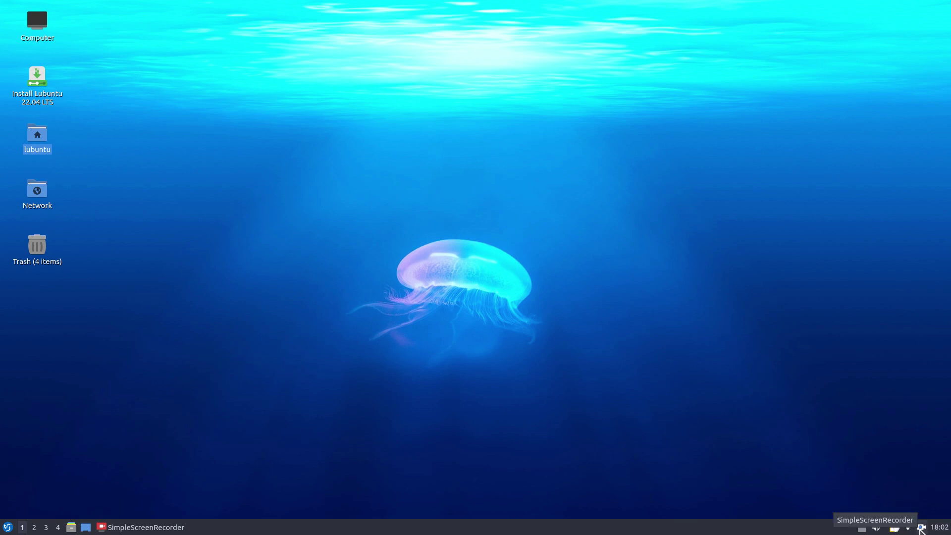
left_click(908, 528)
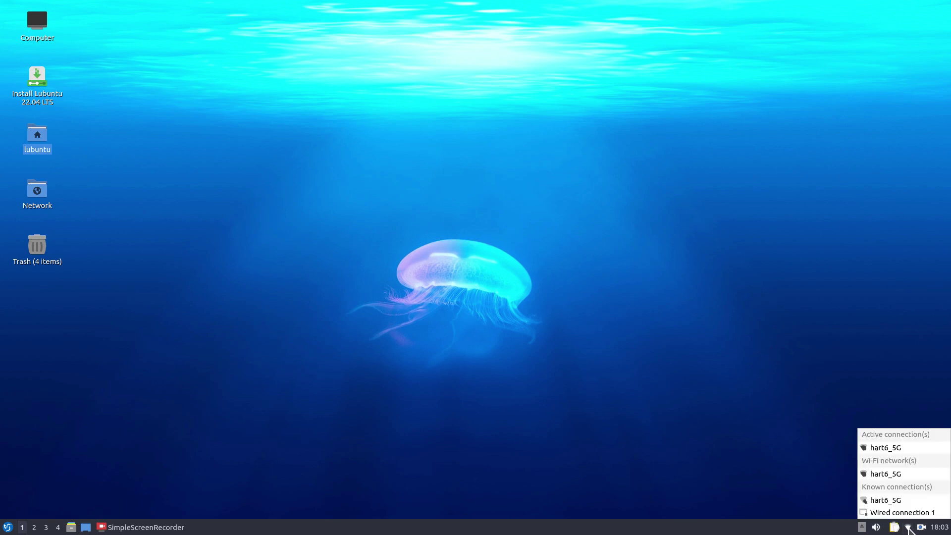
left_click(771, 471)
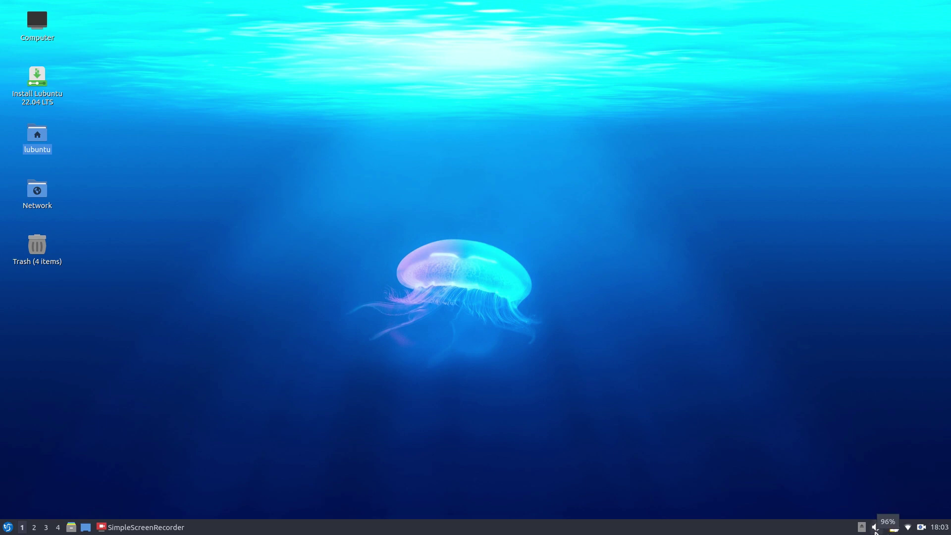
left_click(876, 527)
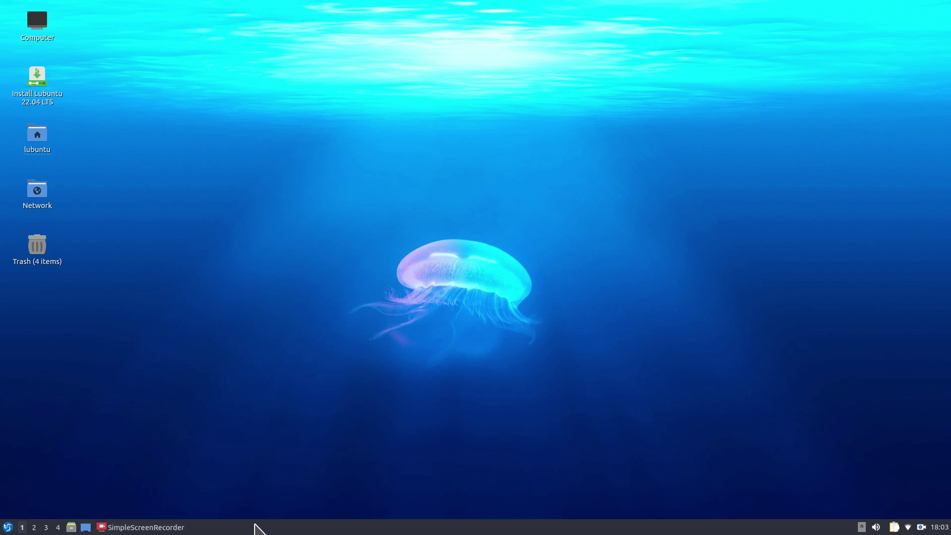
- Open the home folder in PCManFM-Qt and show Help > About, version 0.17.0
left_click(71, 526)
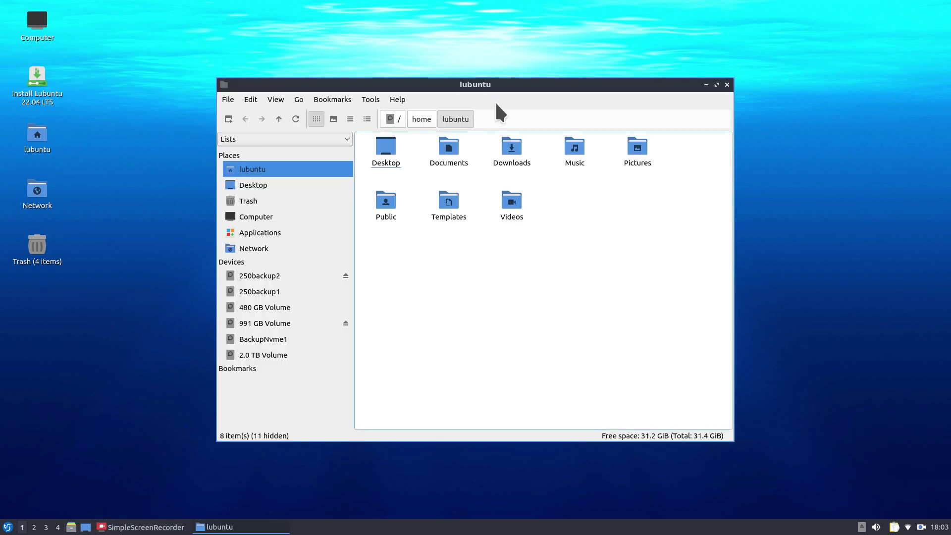
left_click(399, 99)
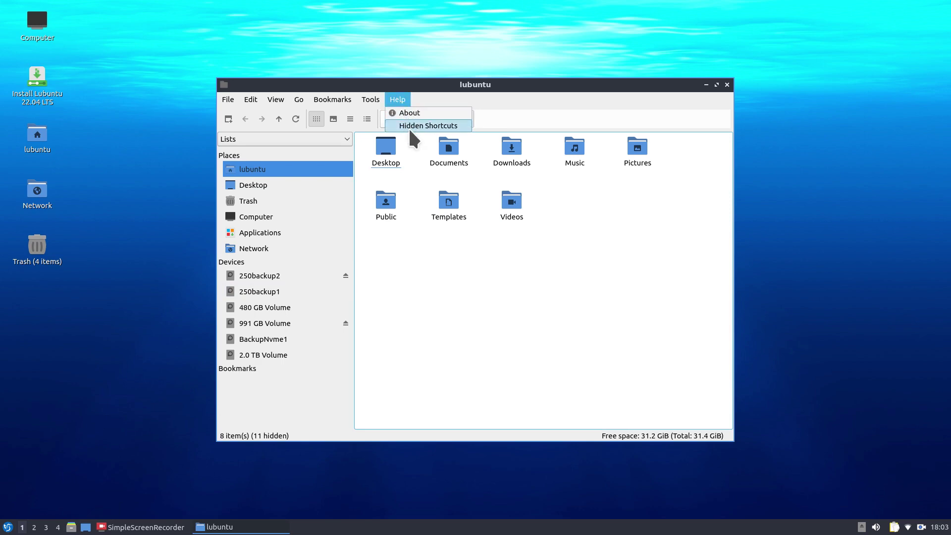
left_click(409, 114)
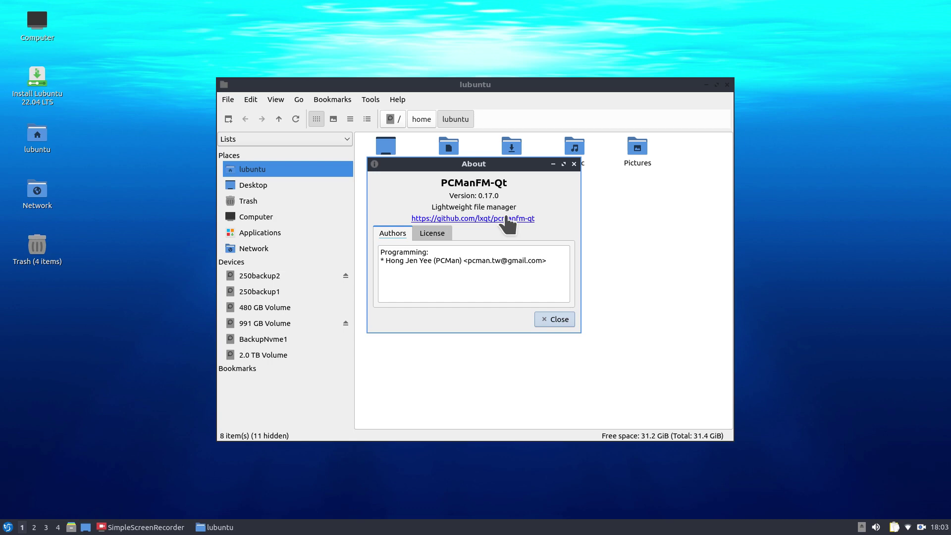
- Close About, open the 250backup2 drive, and dismiss its permission-denied error
left_click(561, 318)
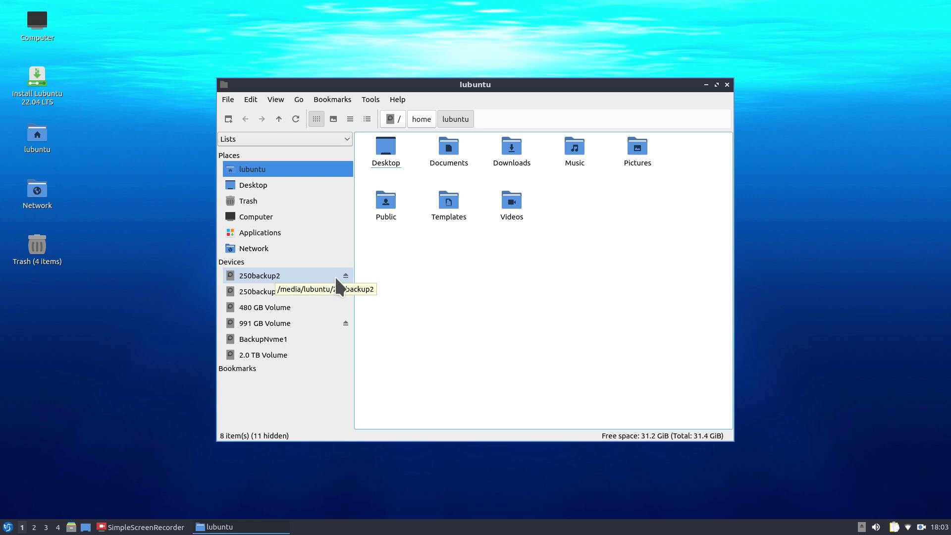
left_click(317, 276)
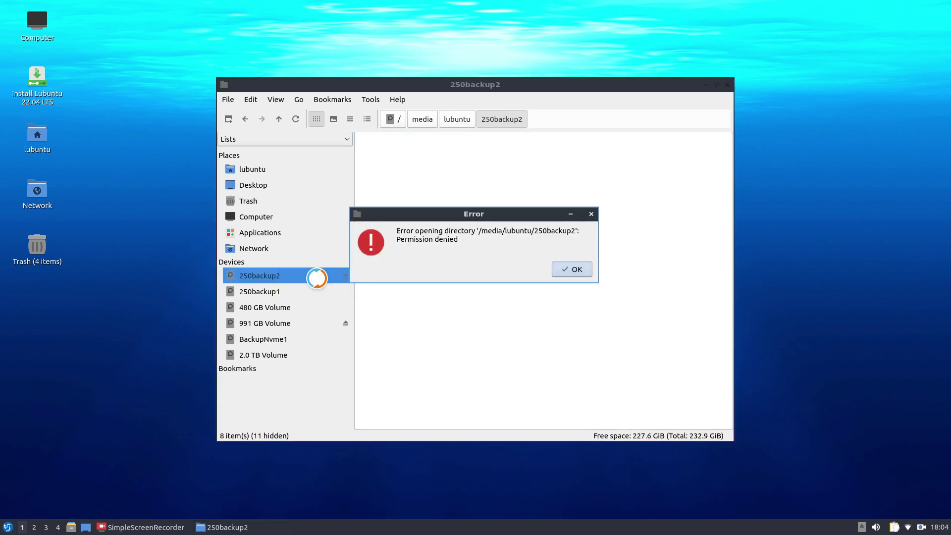
left_click(570, 269)
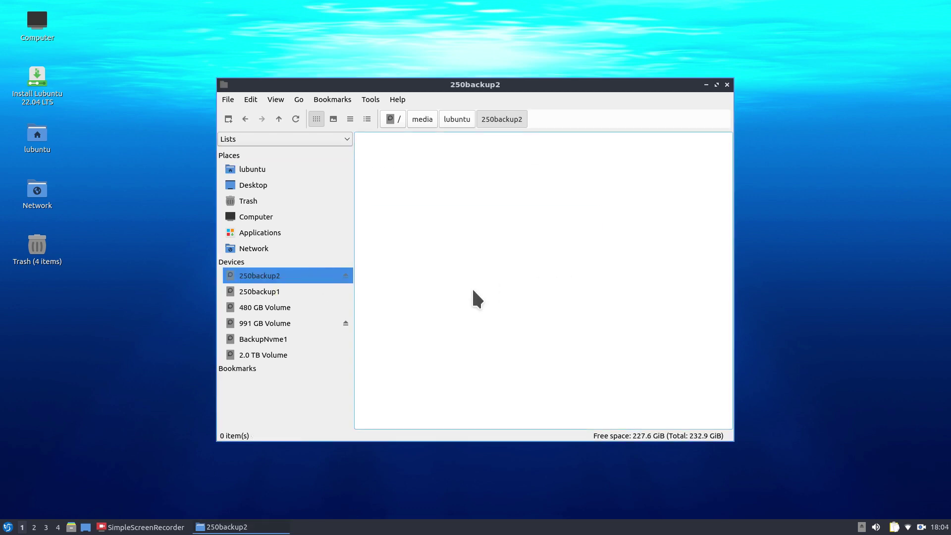
- Copy the WallPaper folder from the 991 GB Volume's home/t/Pictures
left_click(291, 331)
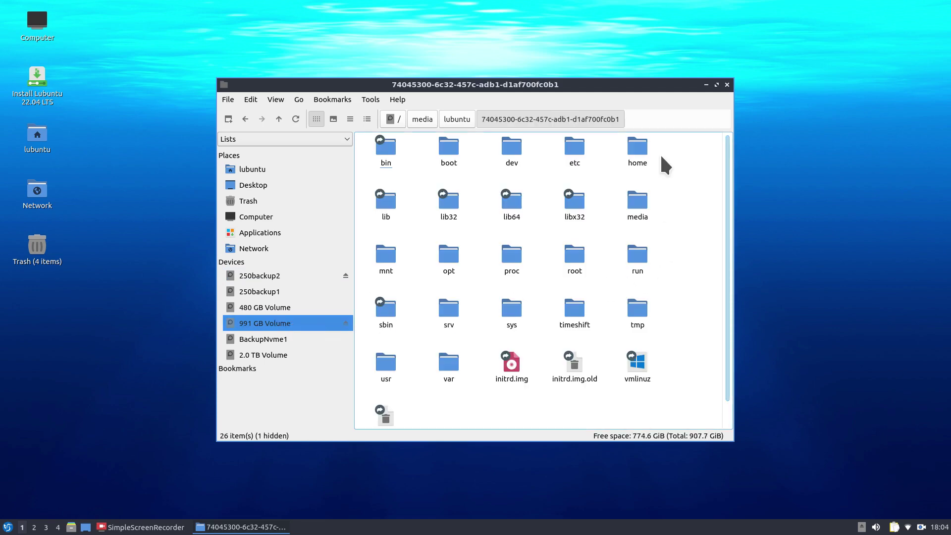
left_click(637, 148)
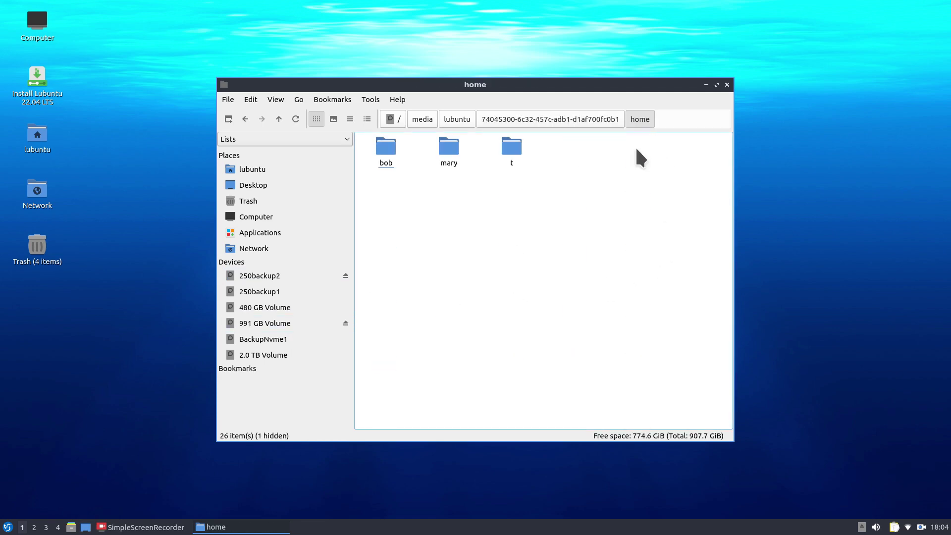
left_click(511, 148)
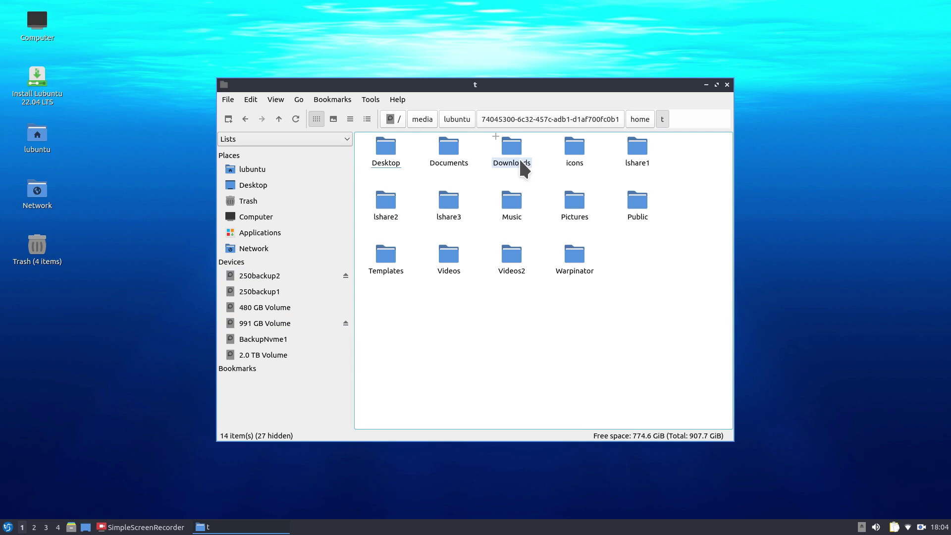
left_click(576, 203)
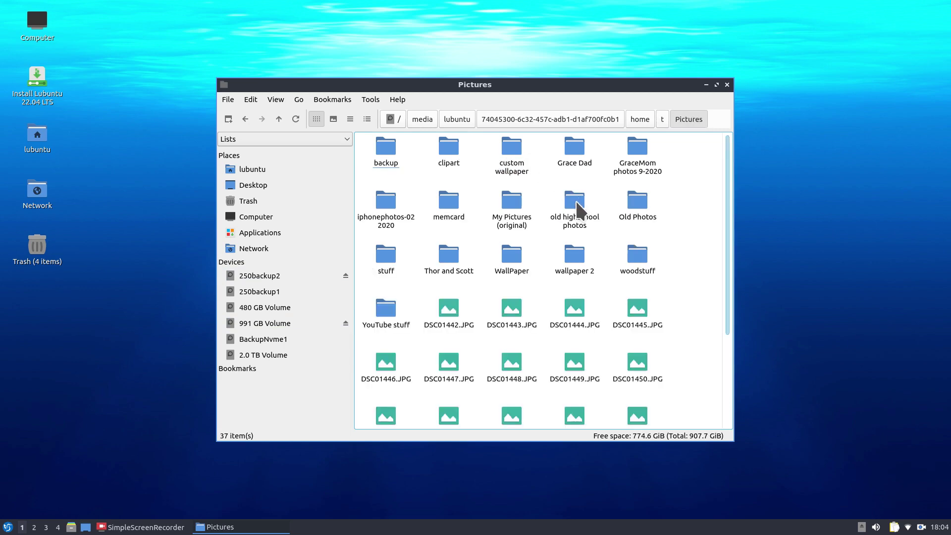
left_click(510, 256)
right_click(509, 256)
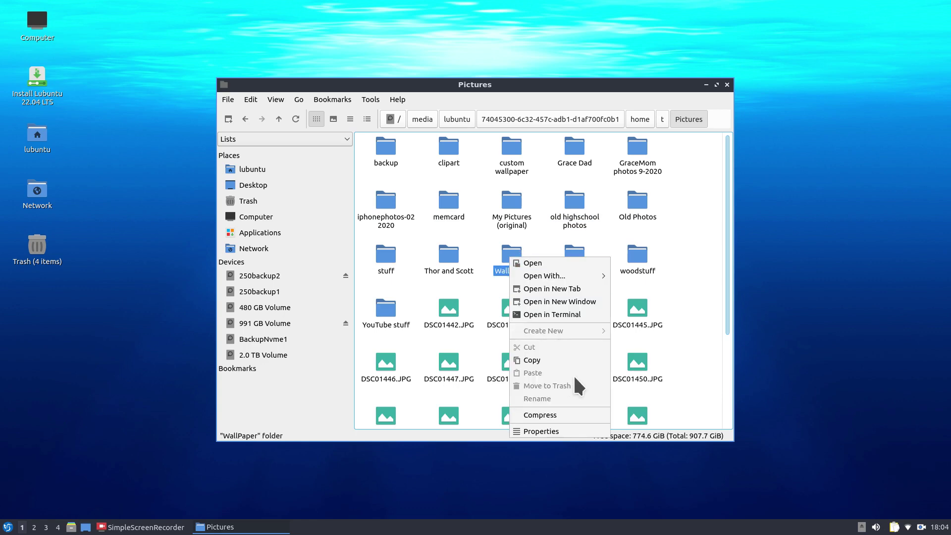
left_click(548, 359)
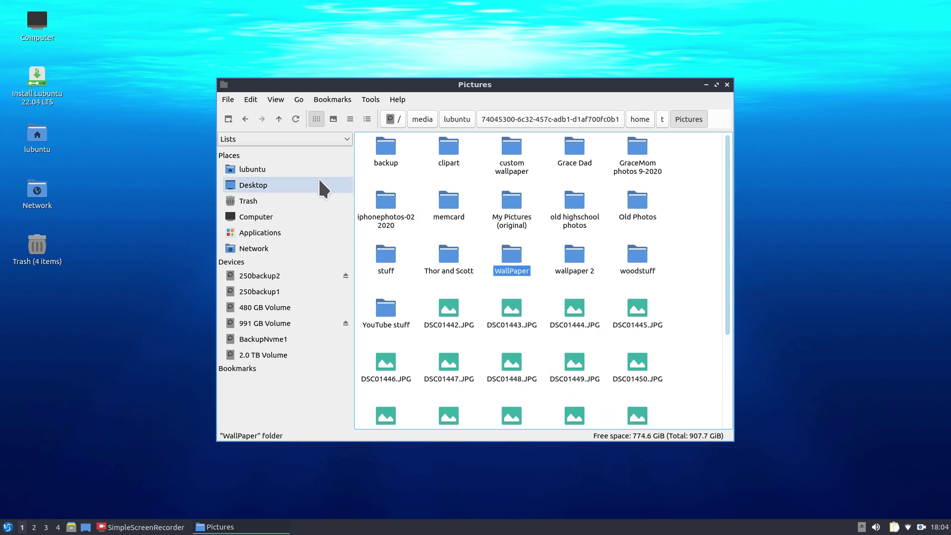
- Paste WallPaper into /home/lubuntu/Pictures, ignoring permission errors and cancelling the remainder
left_click(266, 169)
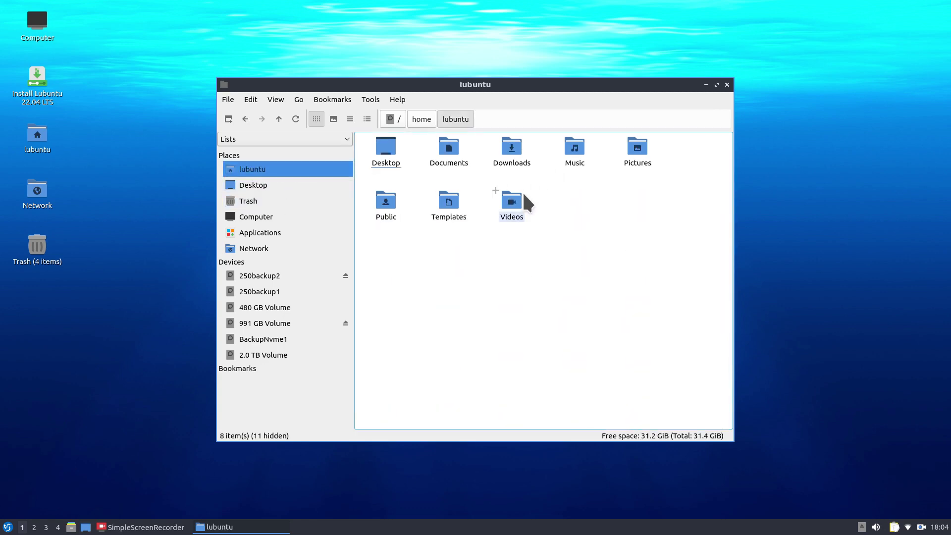
left_click(639, 145)
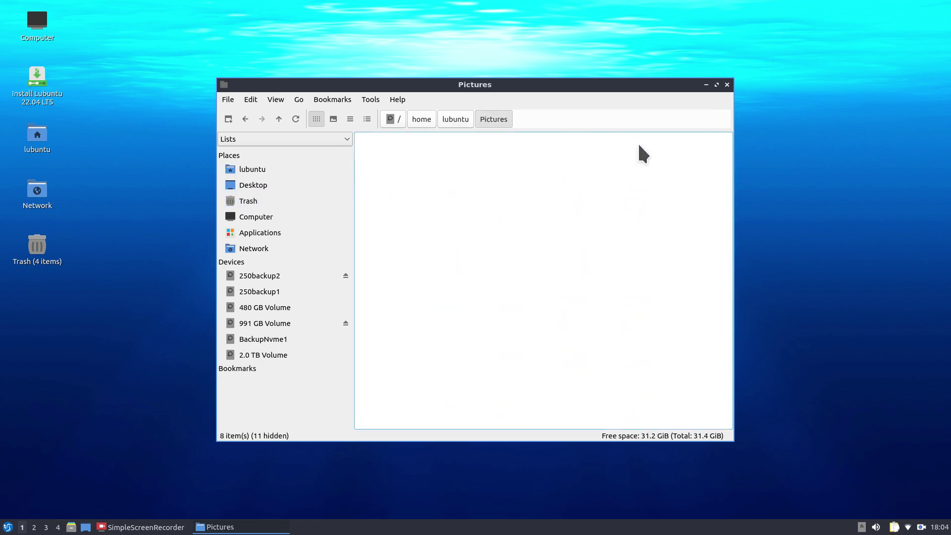
right_click(452, 189)
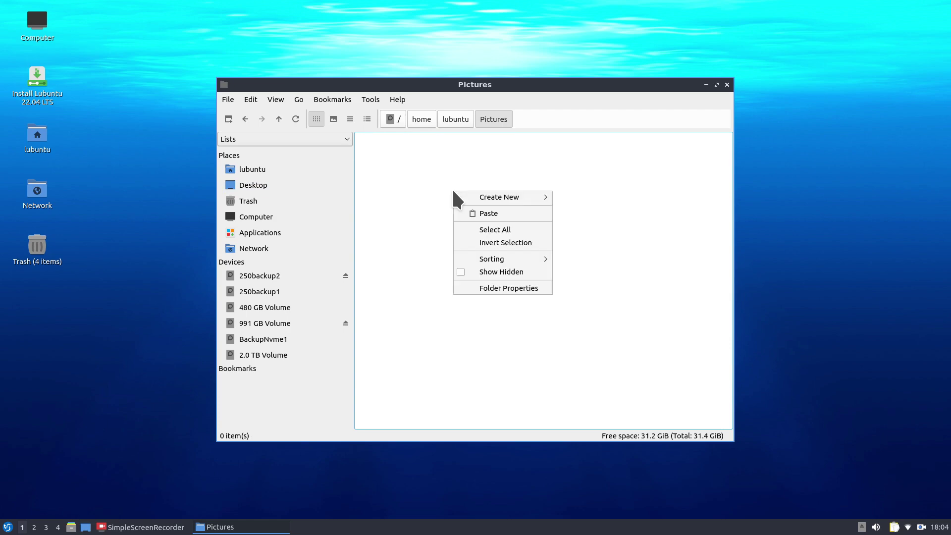
left_click(489, 213)
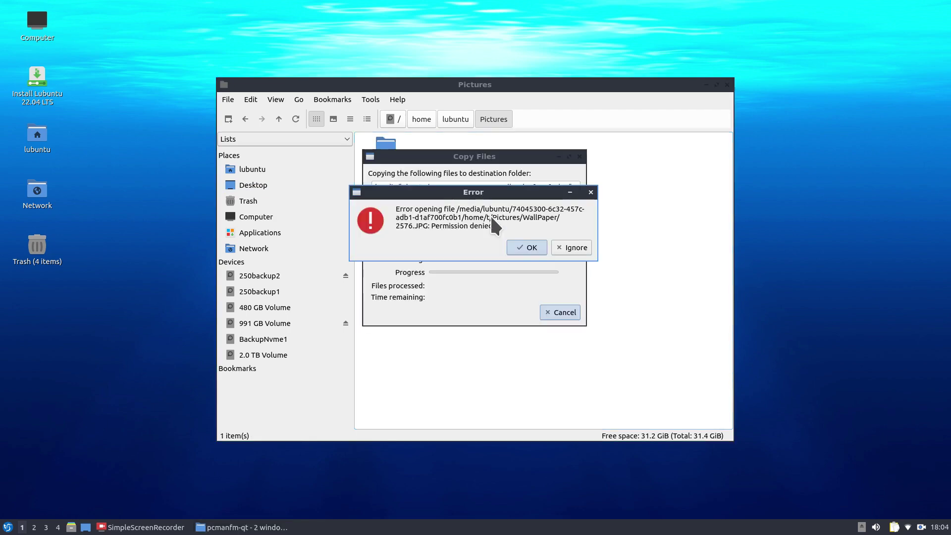
left_click(524, 248)
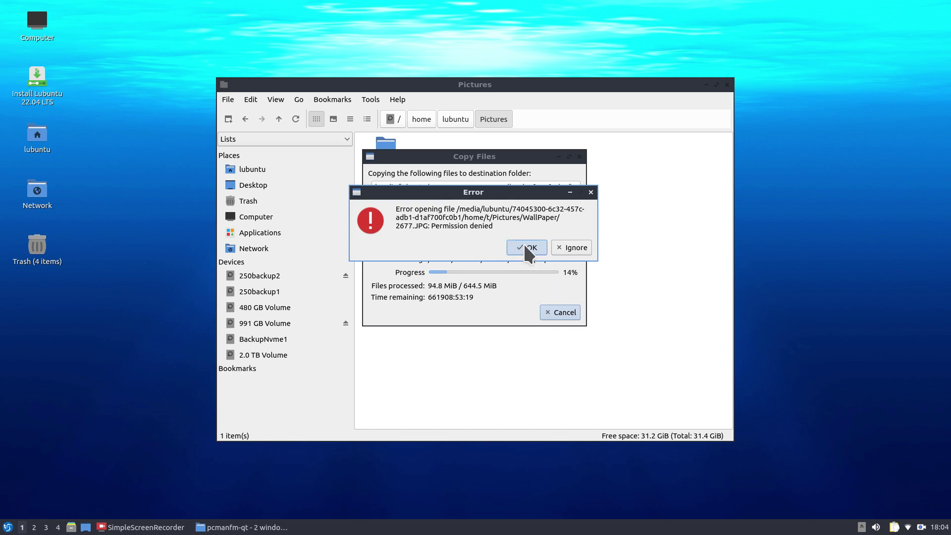
left_click(569, 247)
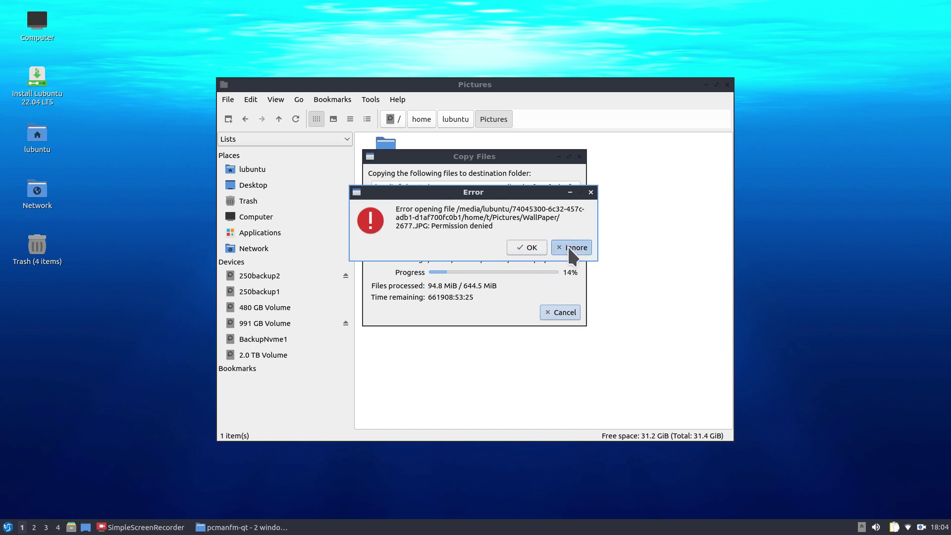
left_click(567, 314)
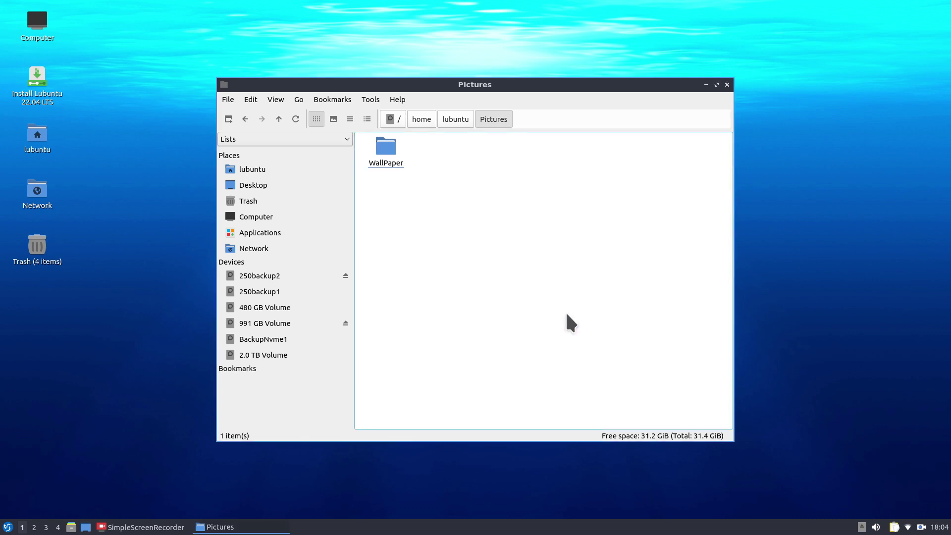
- Browse the copied WallPaper folder, start and abandon compressing 1.jpg, then return to lubuntu home
double_click(389, 143)
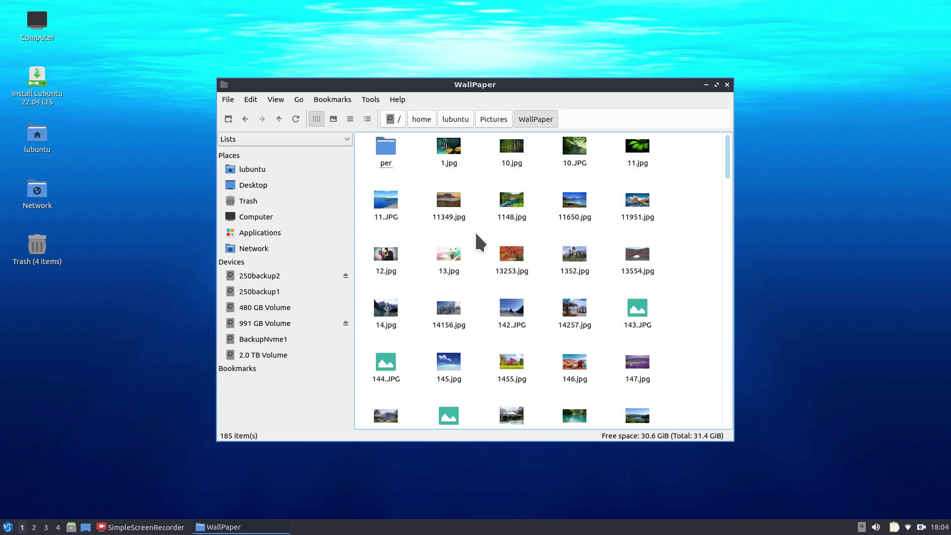
right_click(446, 145)
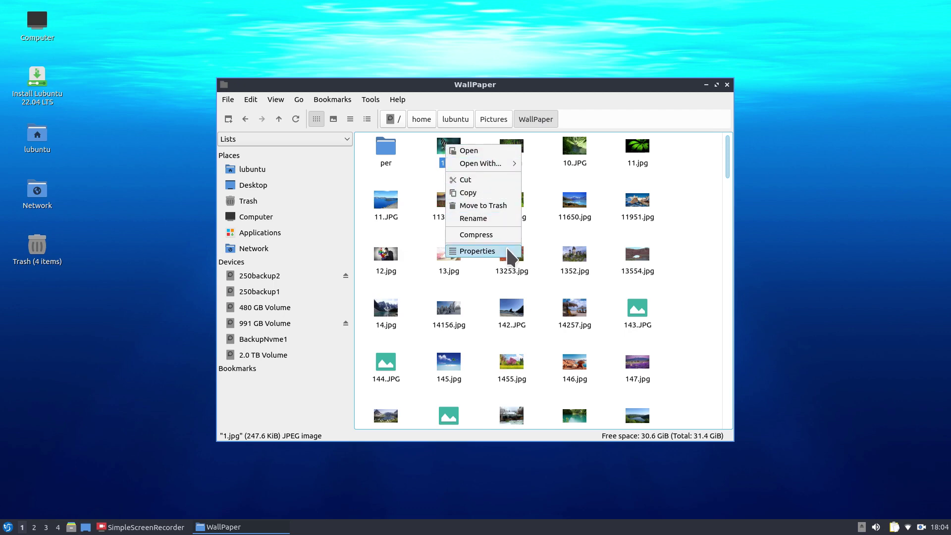
left_click(494, 234)
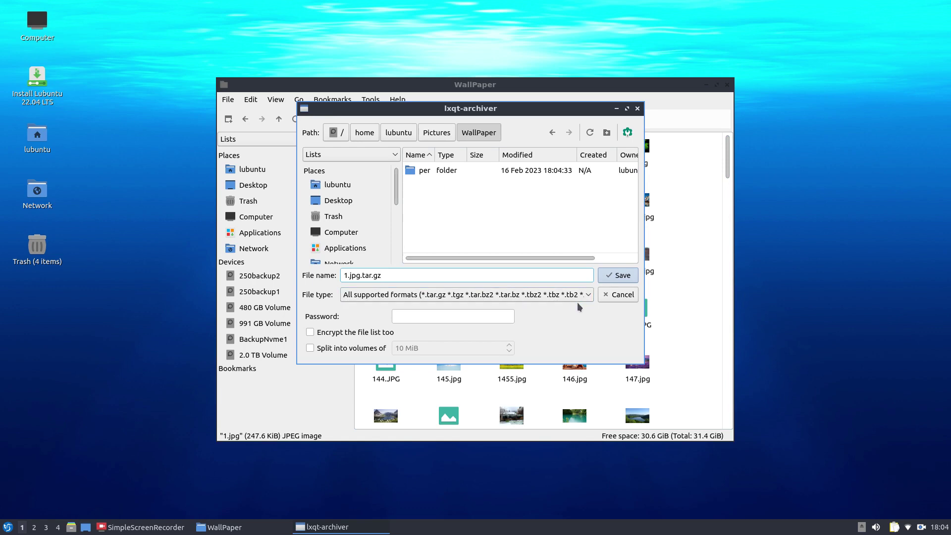
left_click(638, 108)
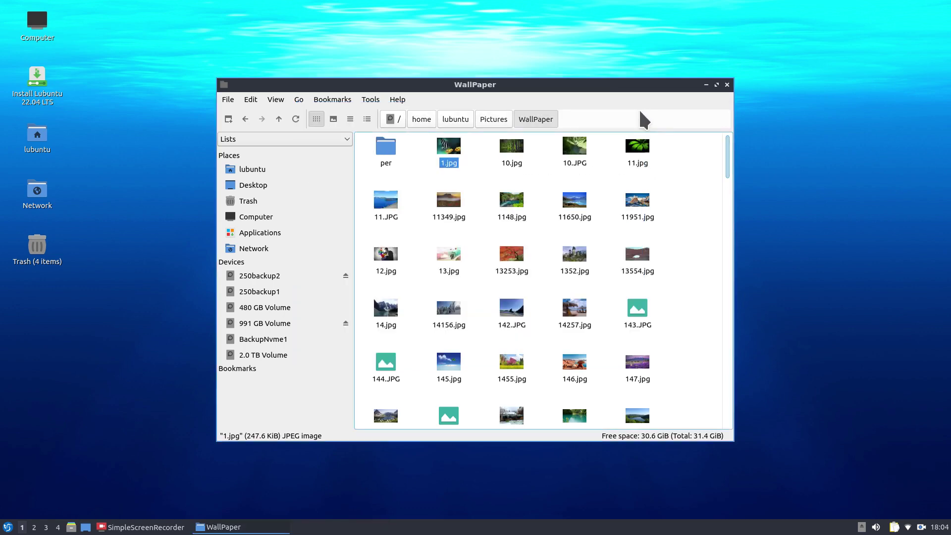
left_click(256, 169)
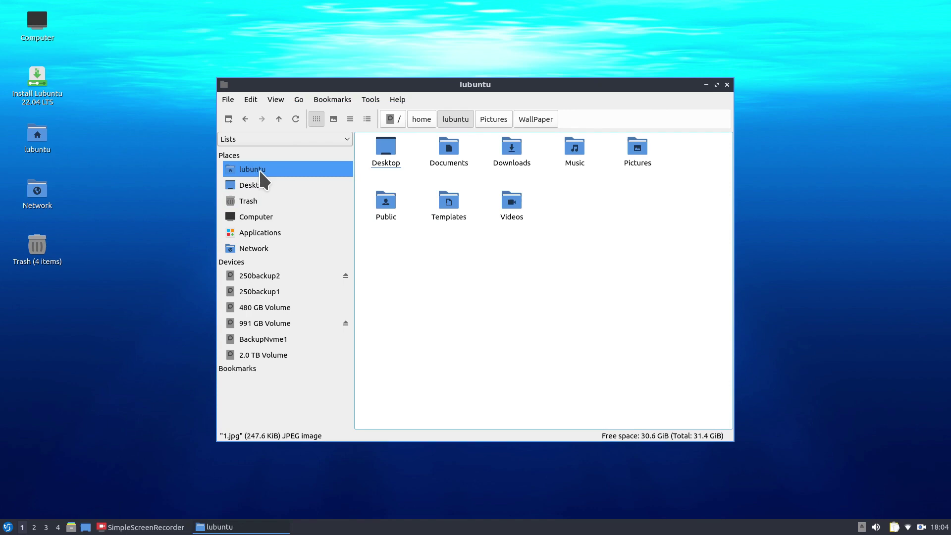
left_click(728, 84)
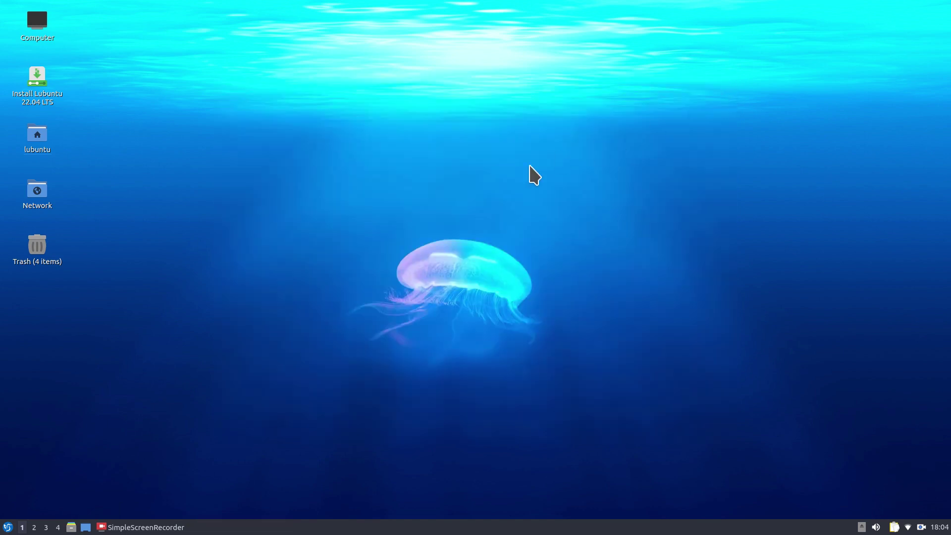
double_click(34, 21)
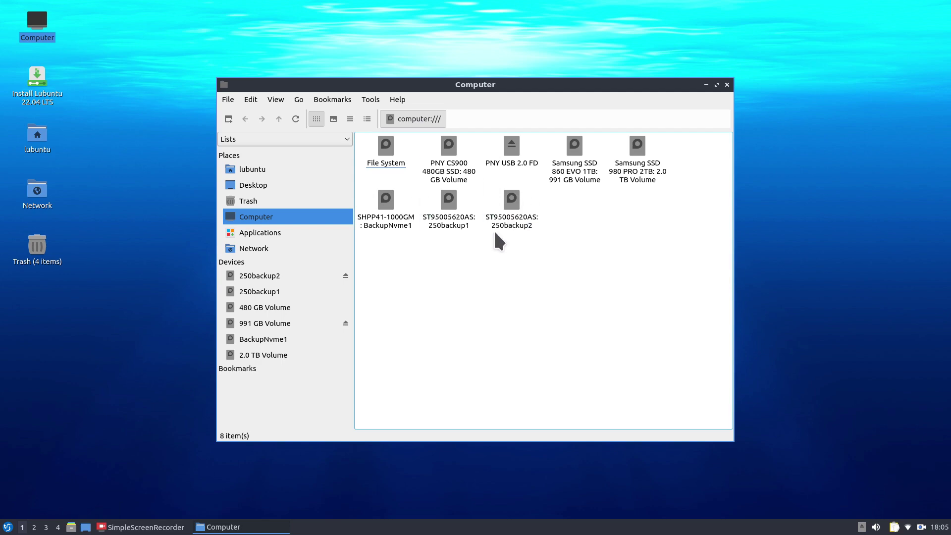
left_click(237, 170)
left_click(726, 85)
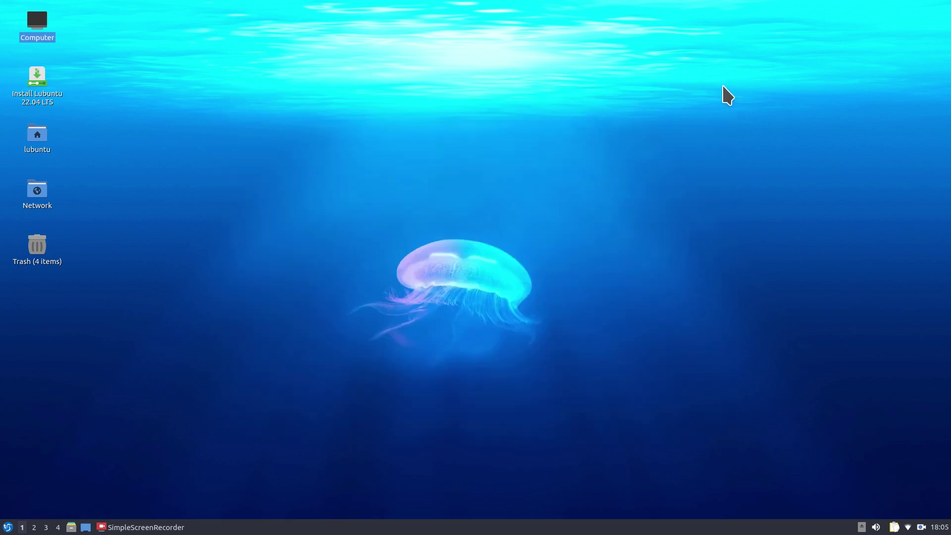
mouse_move(58, 108)
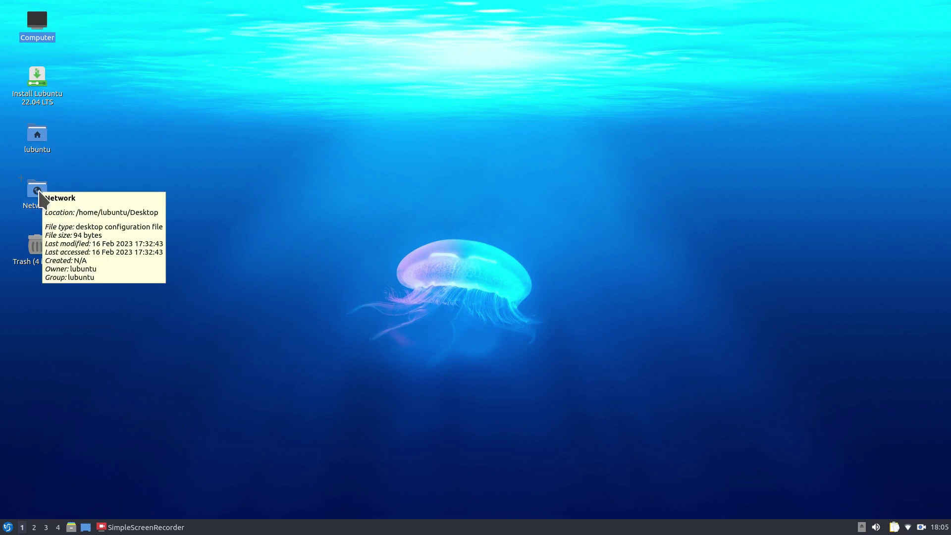
mouse_move(37, 245)
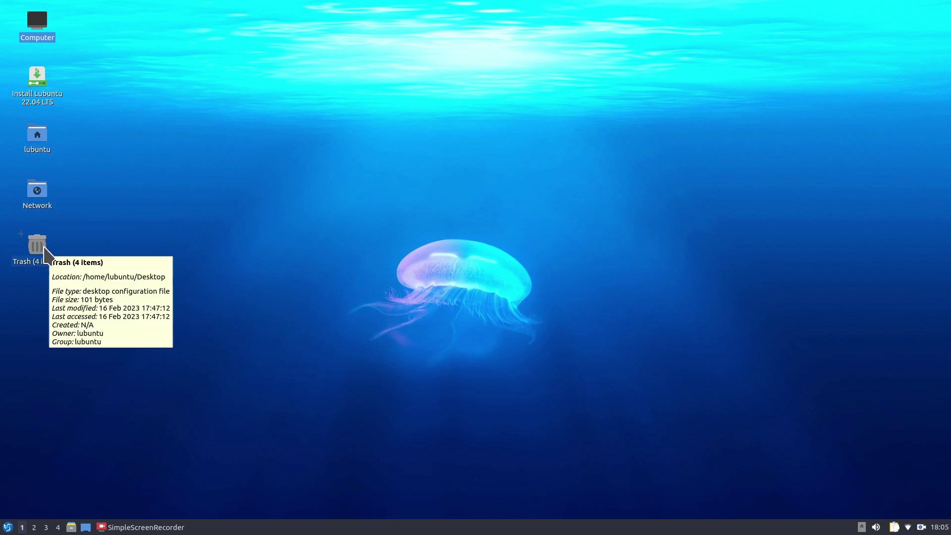
left_click(8, 527)
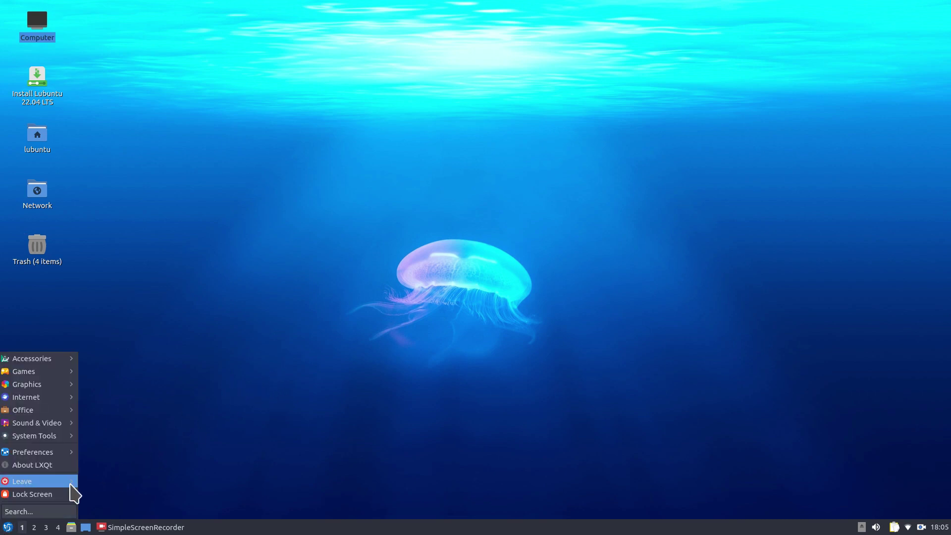
mouse_move(56, 481)
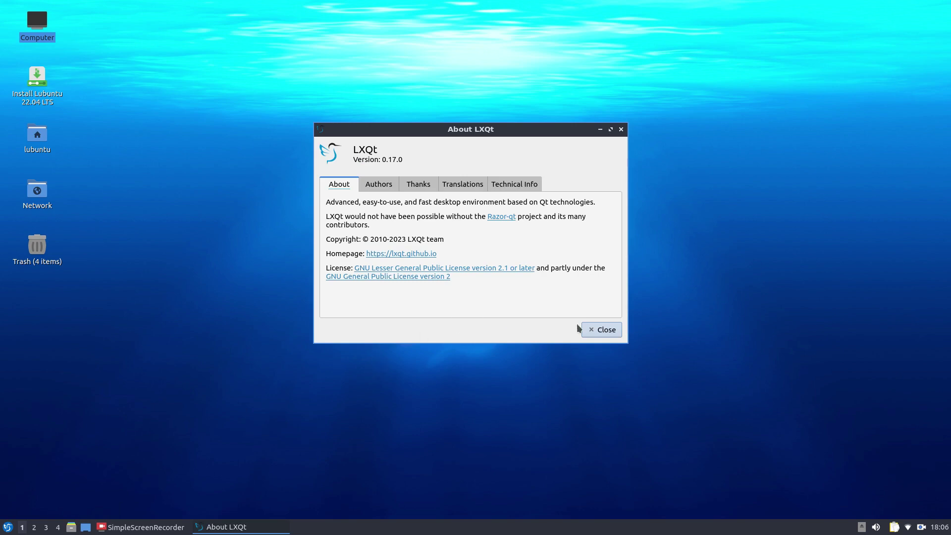
left_click(606, 331)
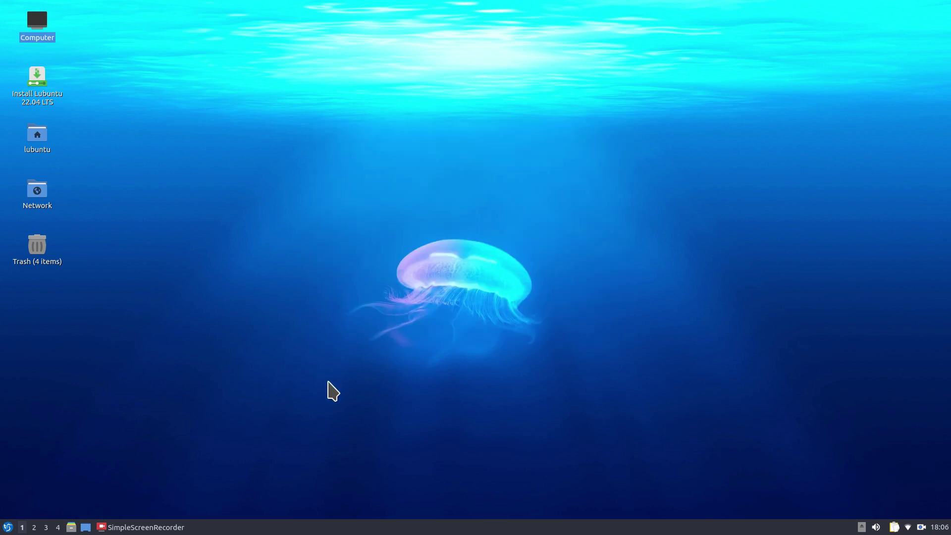
- Open the application menu on the Office category, showing the LibreOffice apps and qpdfview
left_click(8, 527)
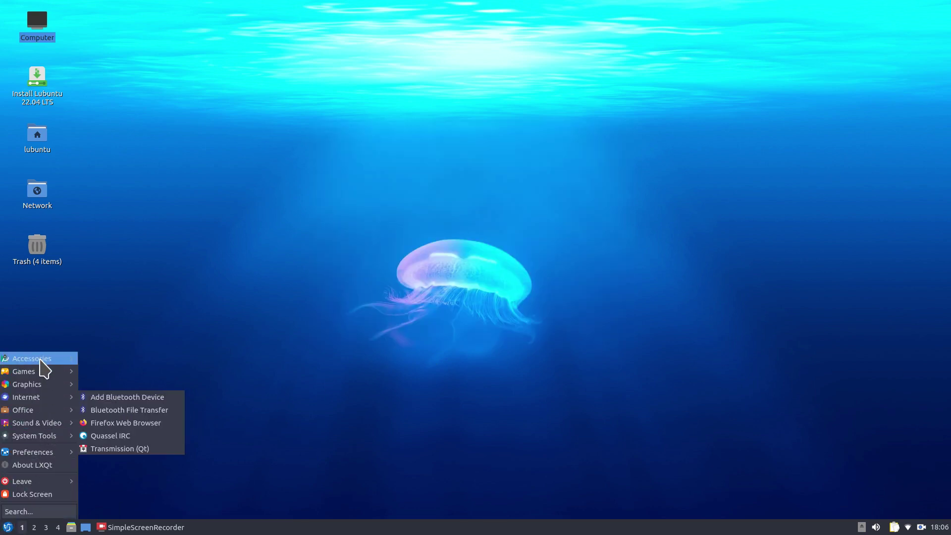
mouse_move(37, 358)
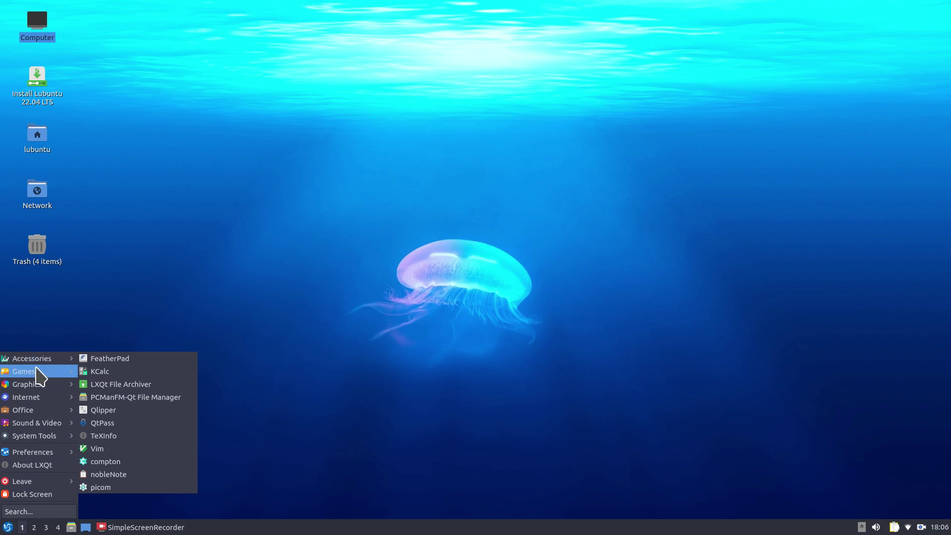
mouse_move(58, 482)
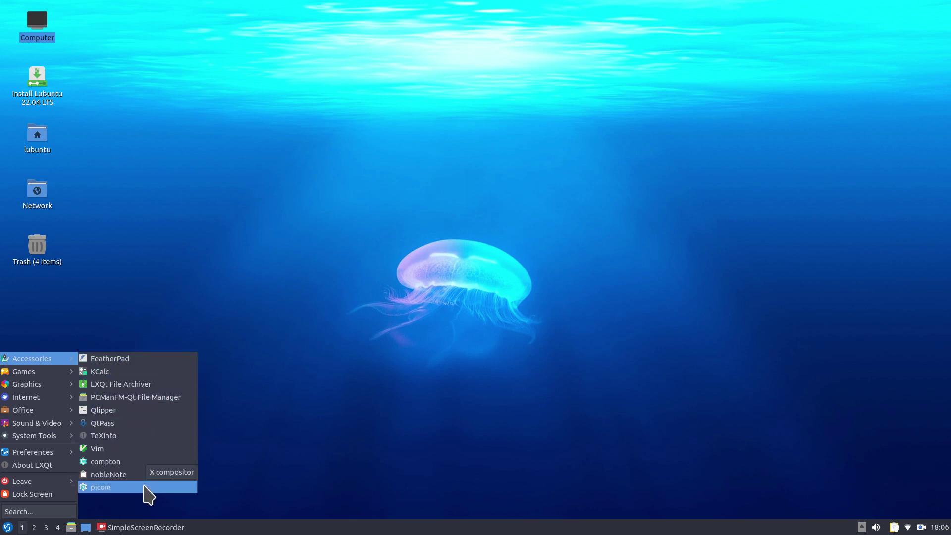
mouse_move(41, 377)
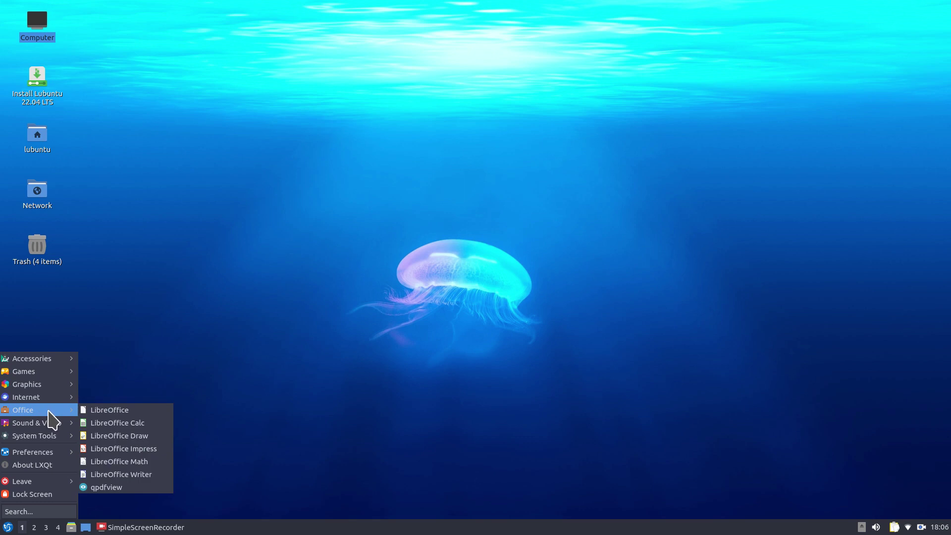
- Launch LibreOffice Writer, dismiss the Tip of the Day, and check About shows version 7.3.5.2
left_click(143, 477)
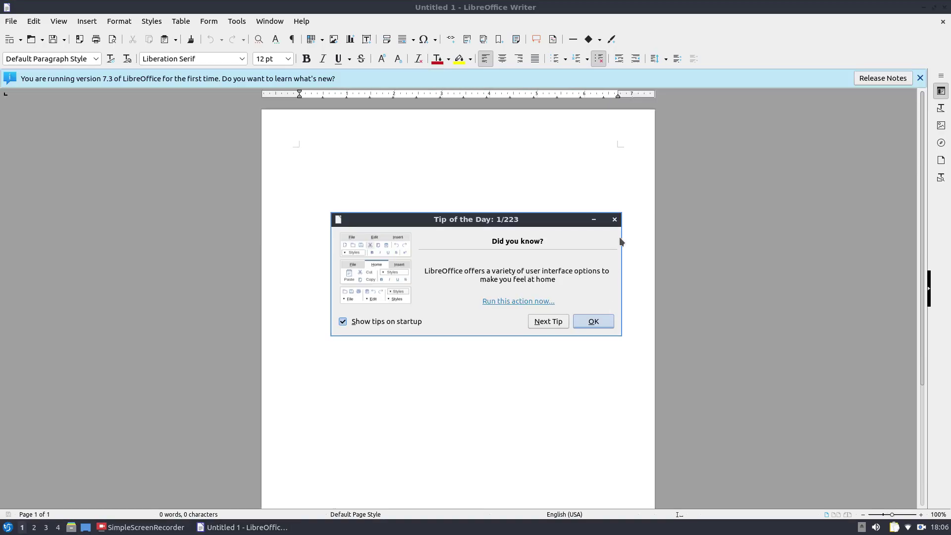
left_click(614, 219)
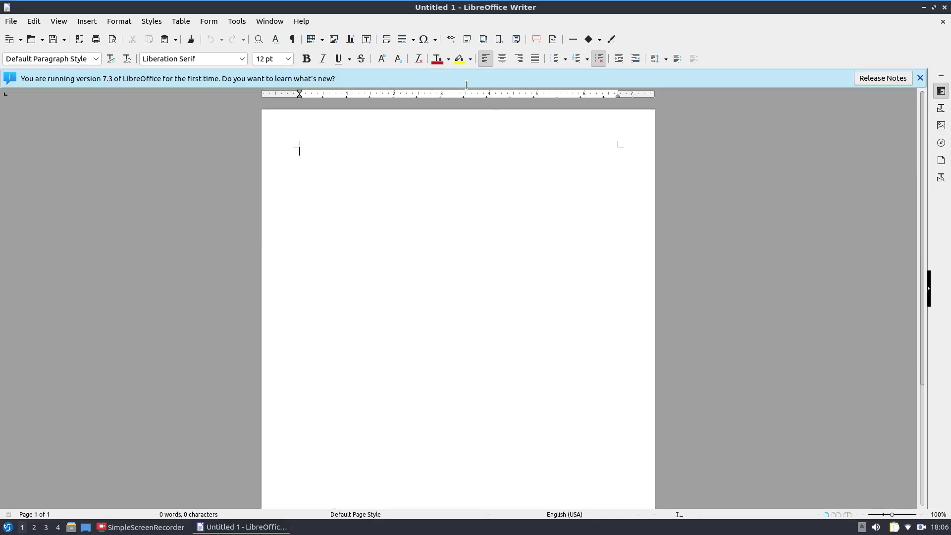
left_click(298, 23)
left_click(346, 189)
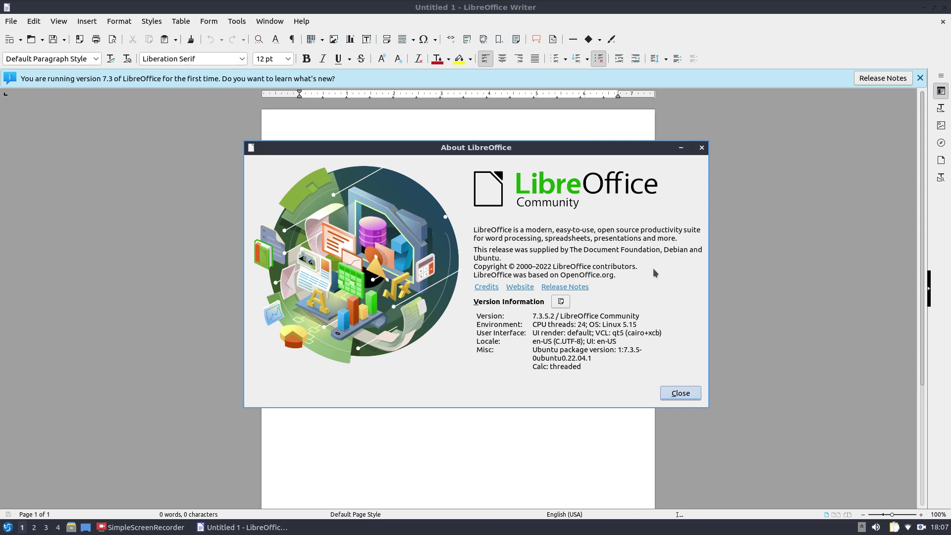
left_click(688, 397)
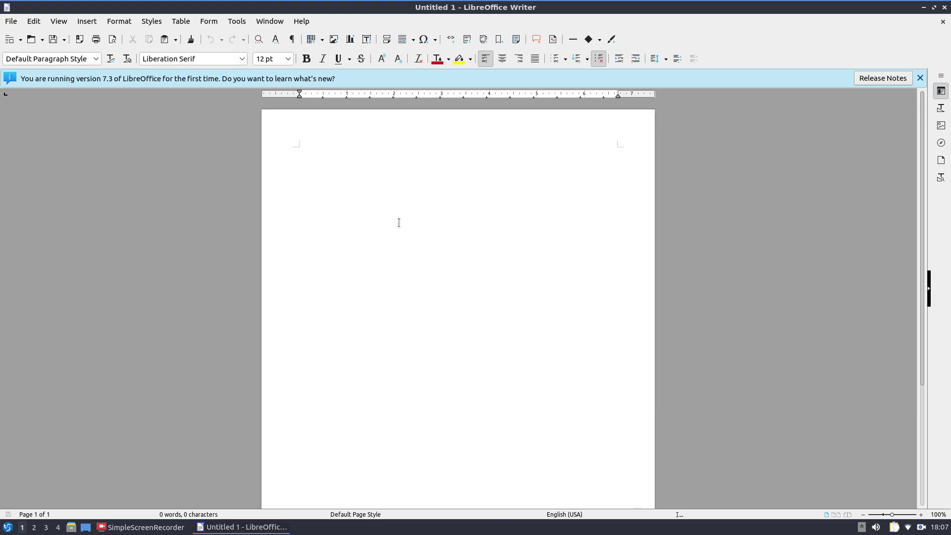
- Type 'testt' and correct it to 'Test' using the spelling suggestion
type("testt")
right_click(307, 153)
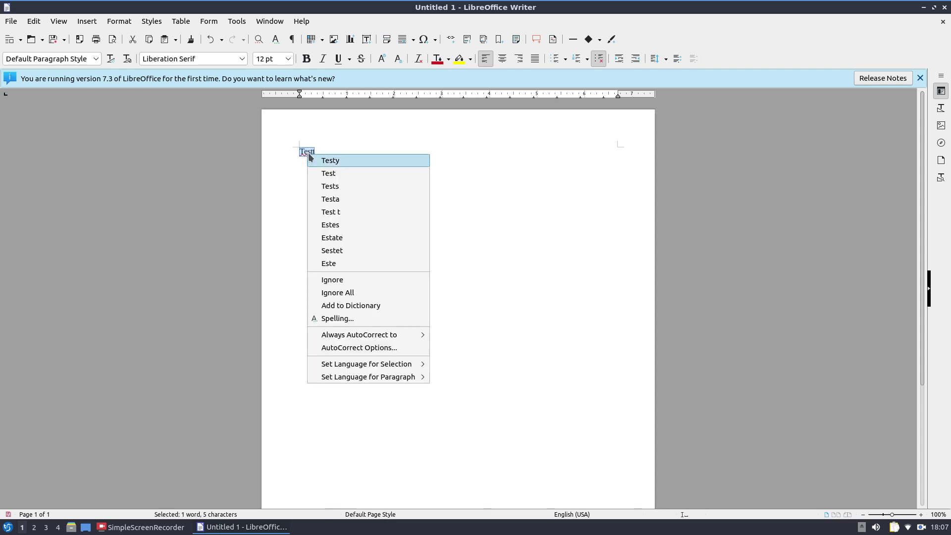
left_click(346, 172)
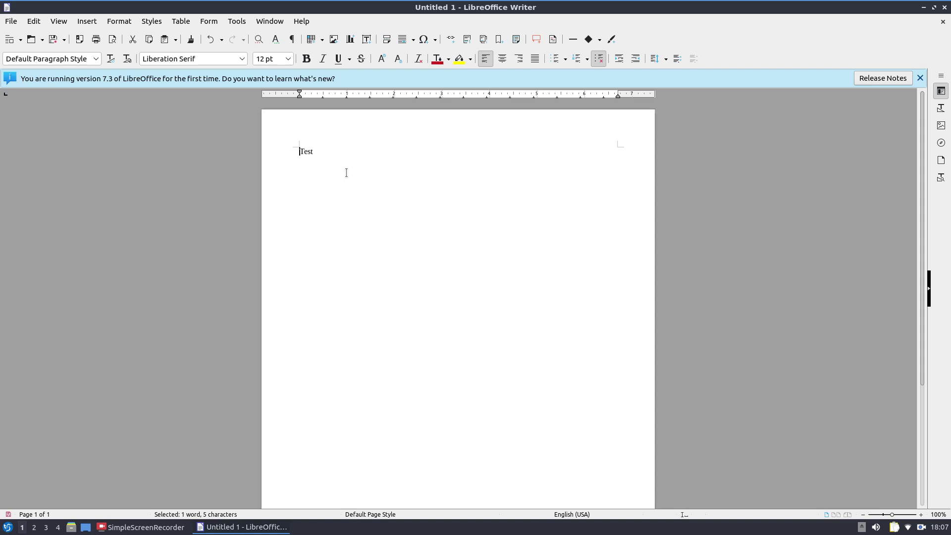
- Browse the Save As file formats, keep ODF Text Document, and cancel without saving
left_click(11, 21)
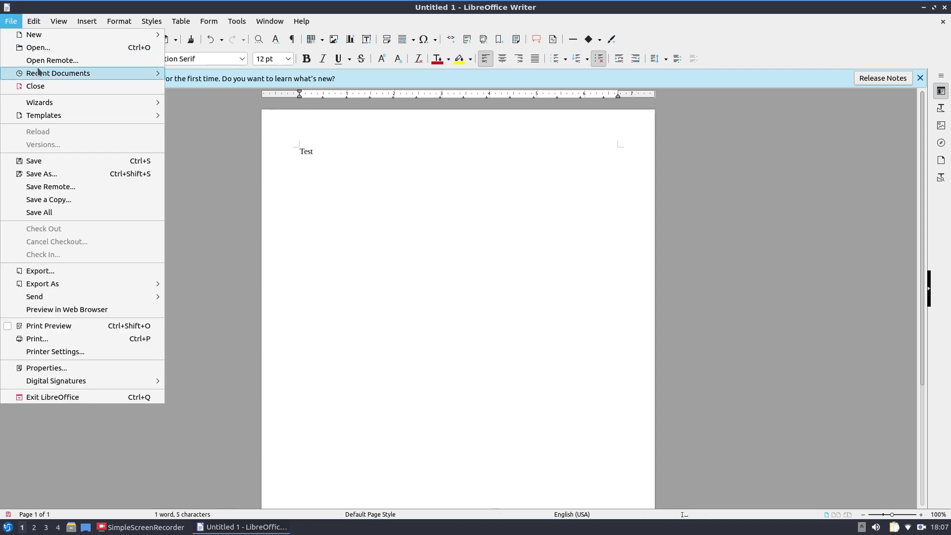
left_click(74, 173)
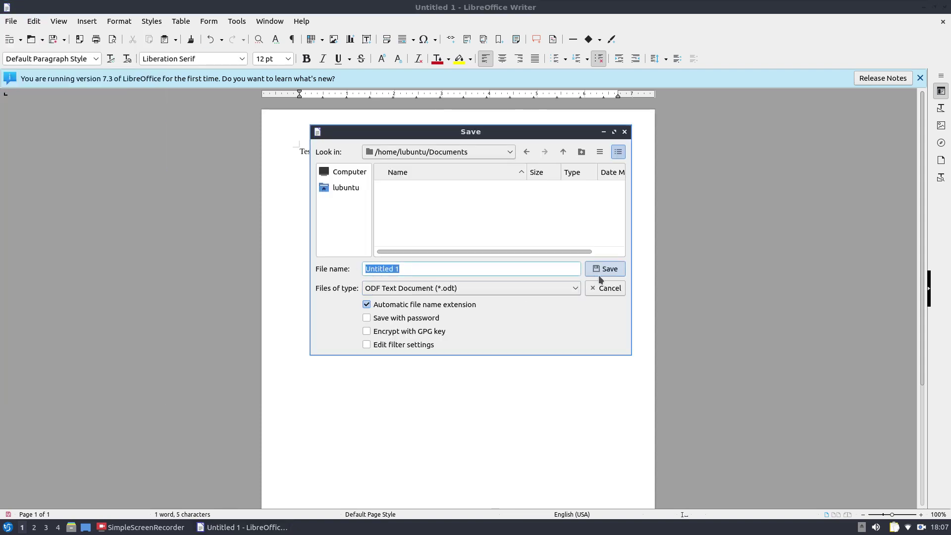
left_click(576, 290)
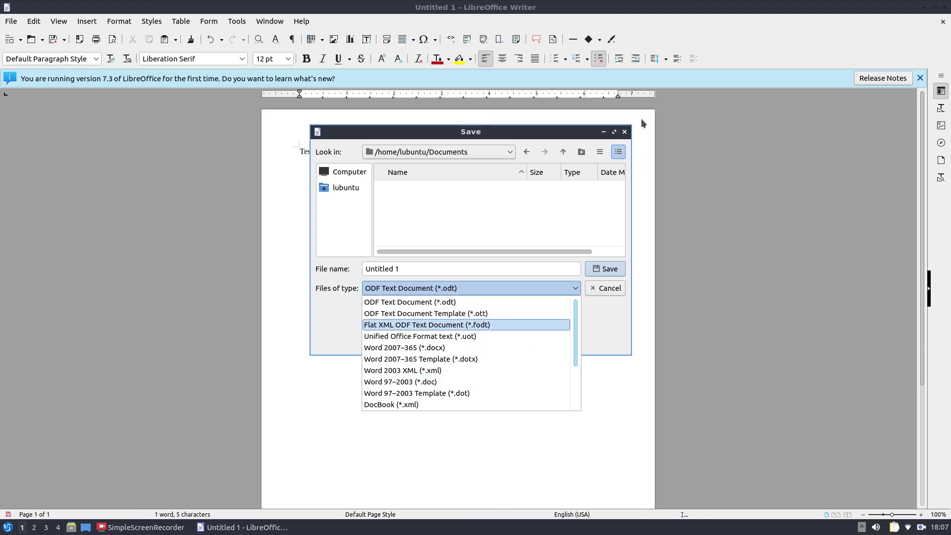
left_click(673, 154)
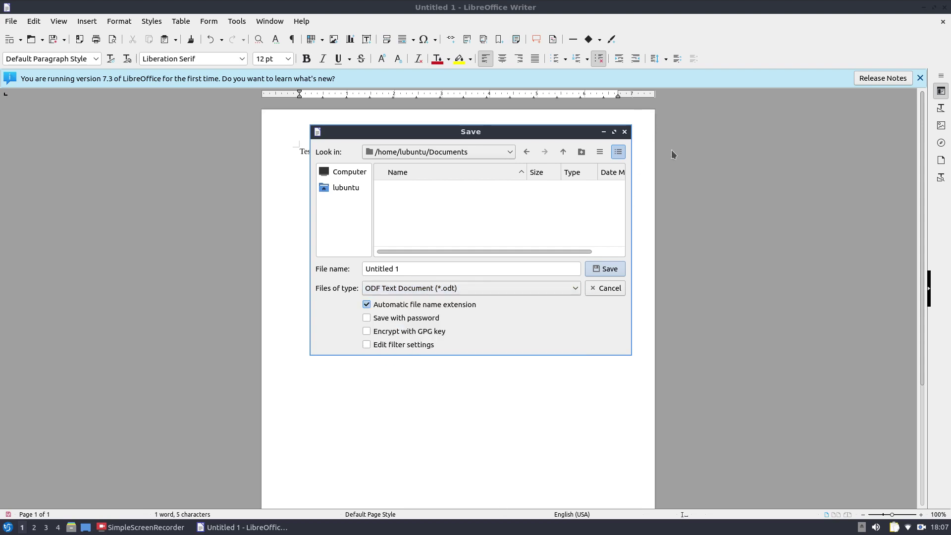
left_click(625, 132)
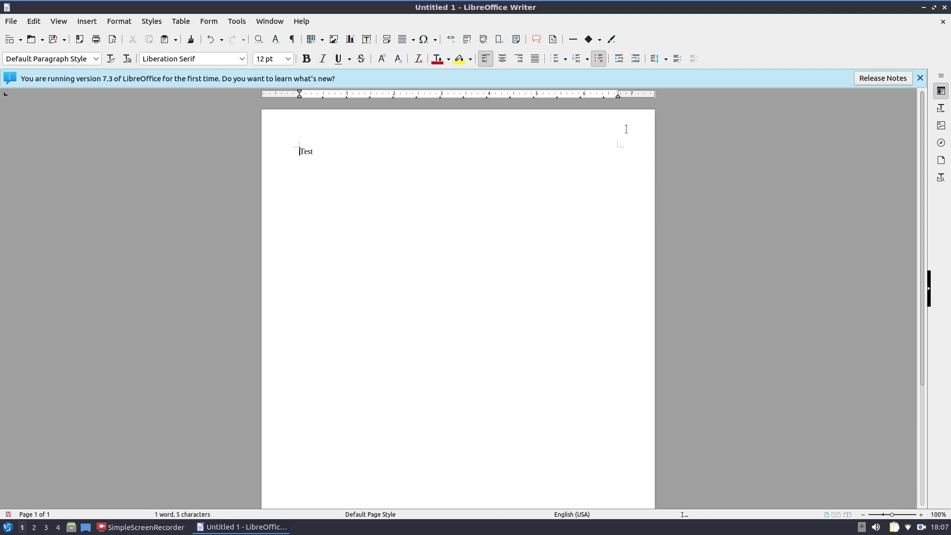
- Close Writer with Don't Save, then show the application menu's System Tools list
left_click(945, 7)
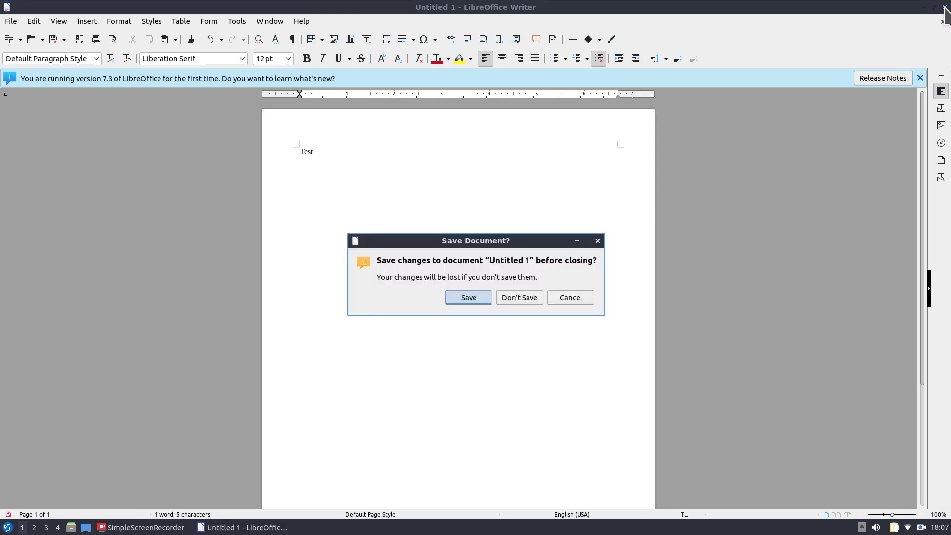
left_click(516, 302)
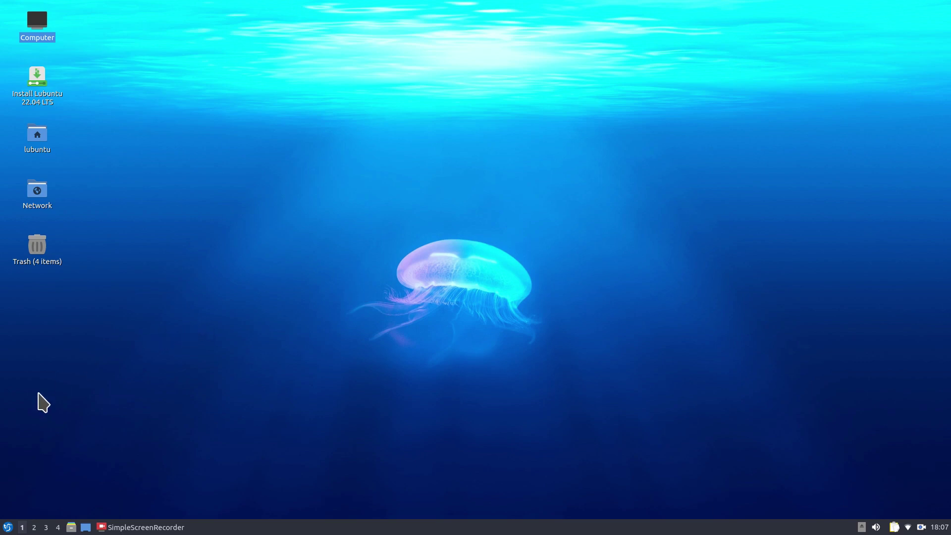
left_click(10, 524)
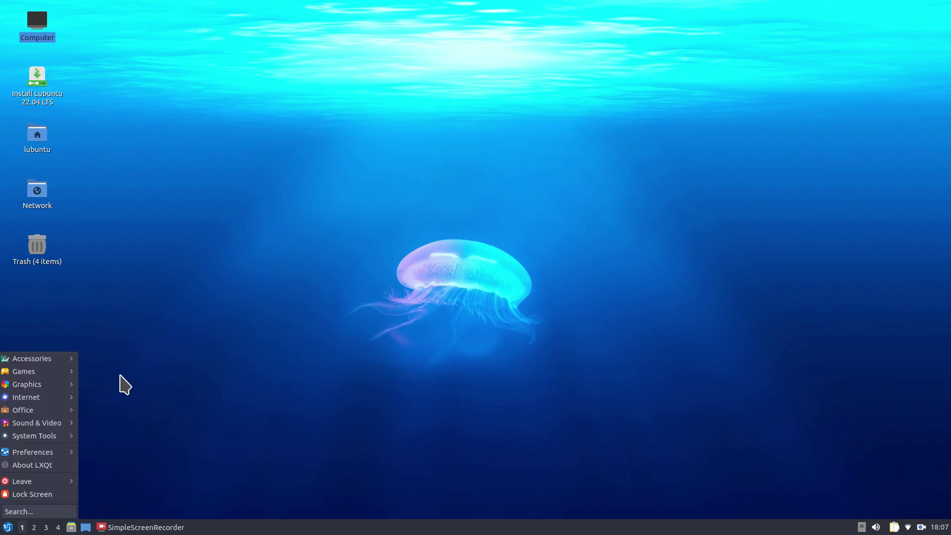
mouse_move(51, 363)
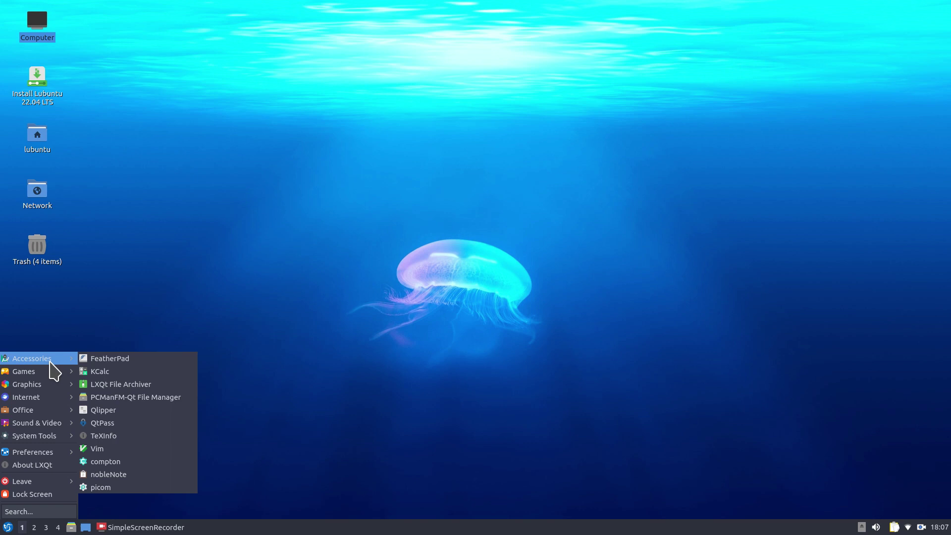
mouse_move(49, 384)
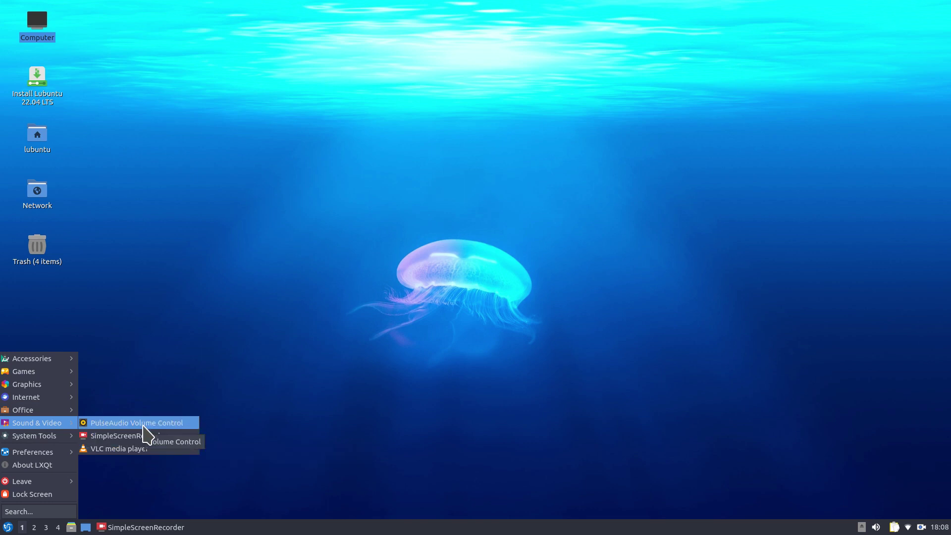
mouse_move(8, 438)
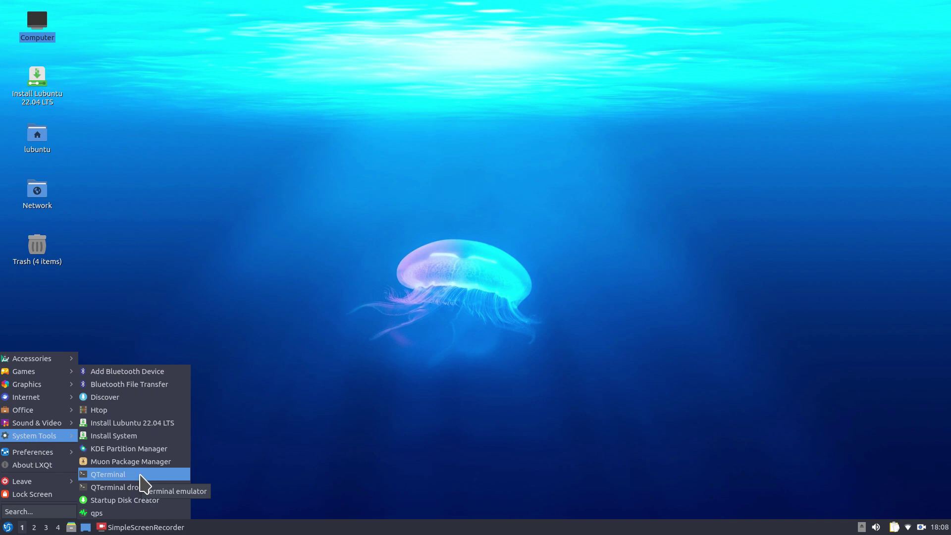
- Launch Htop, scroll through its process list, then close it, confirming the exit
left_click(98, 410)
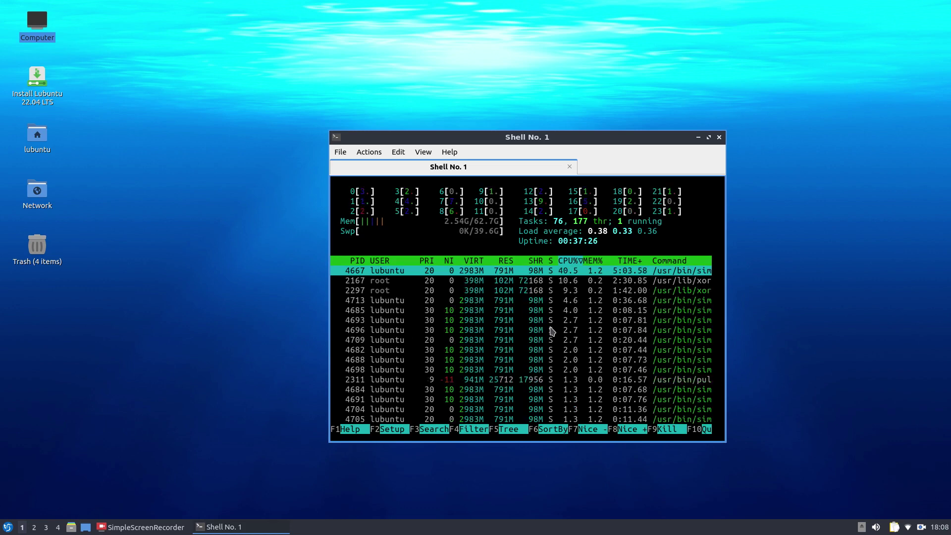
scroll(552, 331, "down", 10)
scroll(553, 331, "up", 10)
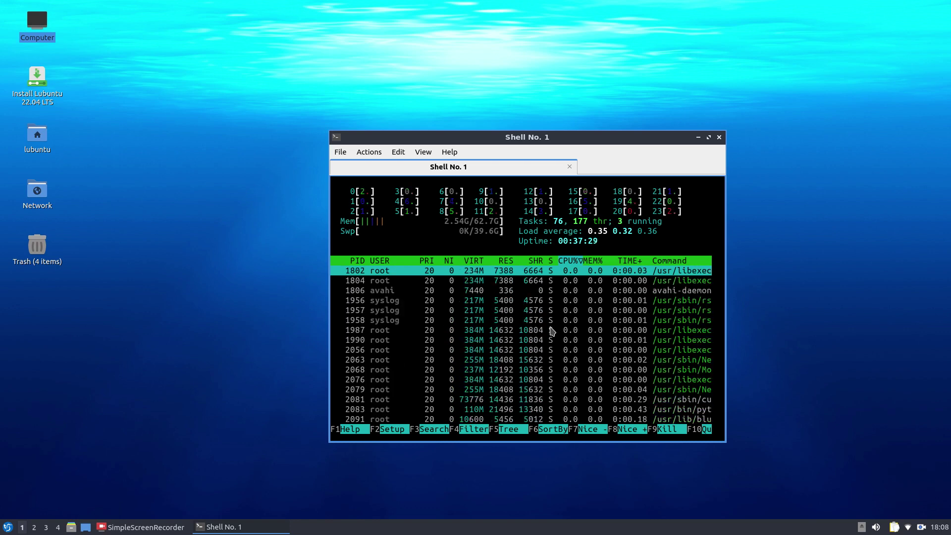
left_click(719, 137)
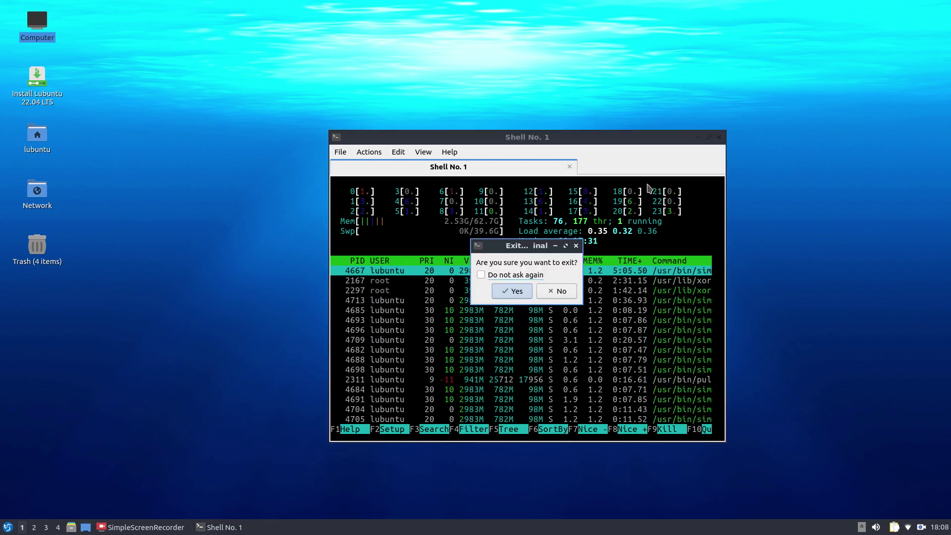
left_click(513, 292)
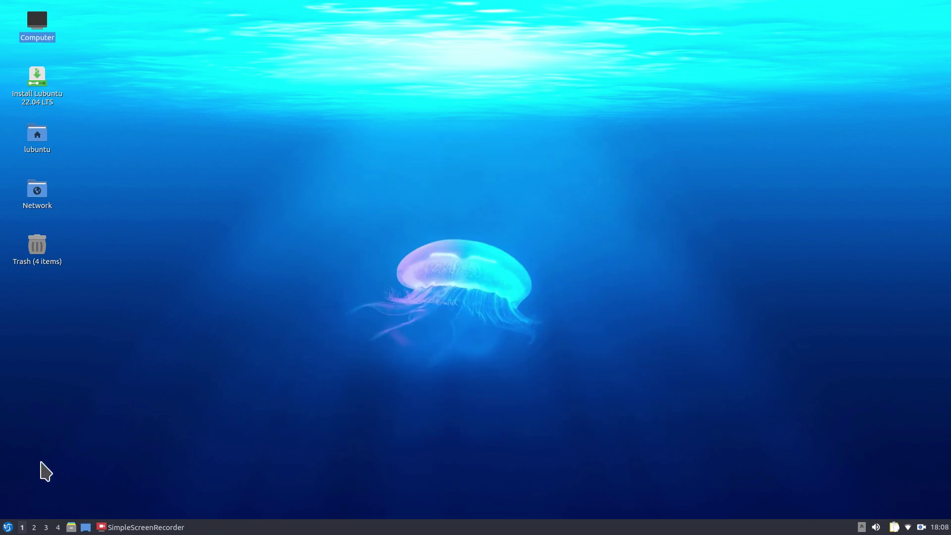
left_click(7, 527)
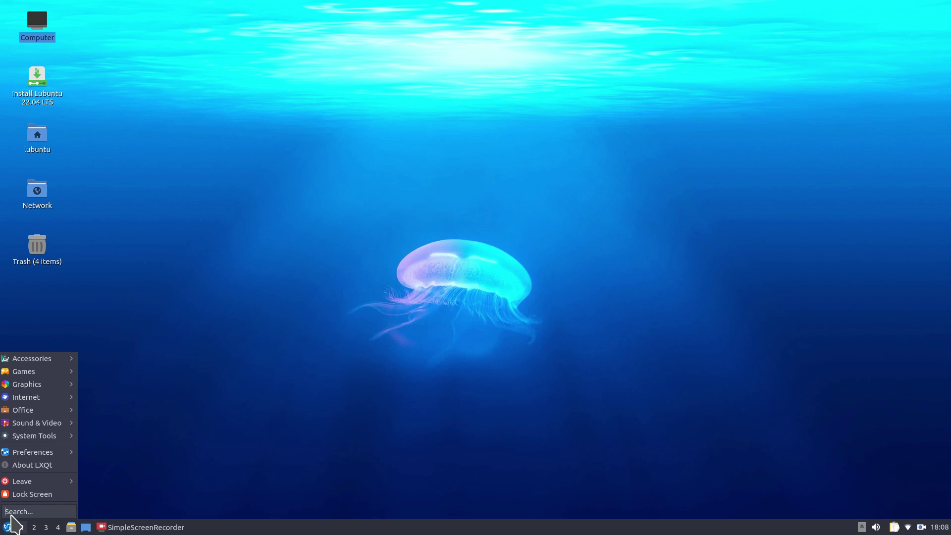
type("t")
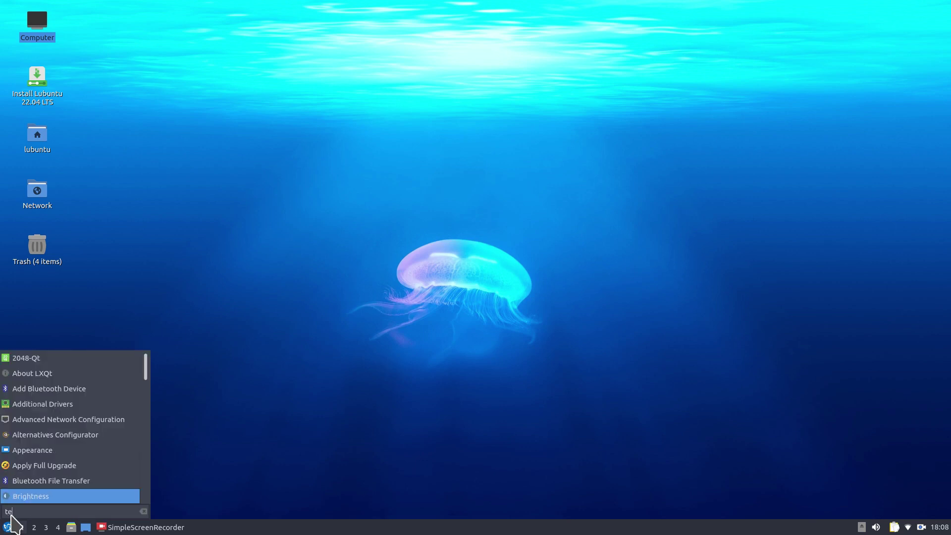
type("e")
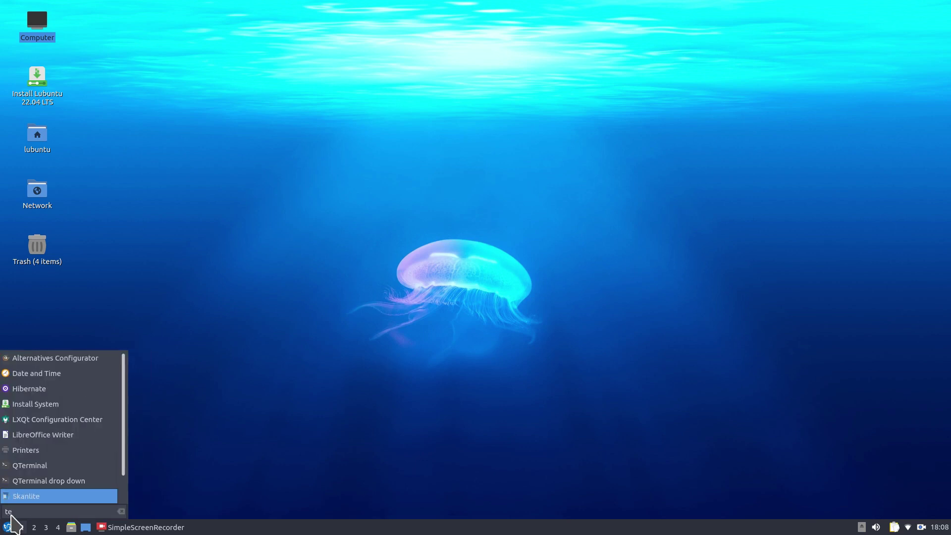
left_click(40, 467)
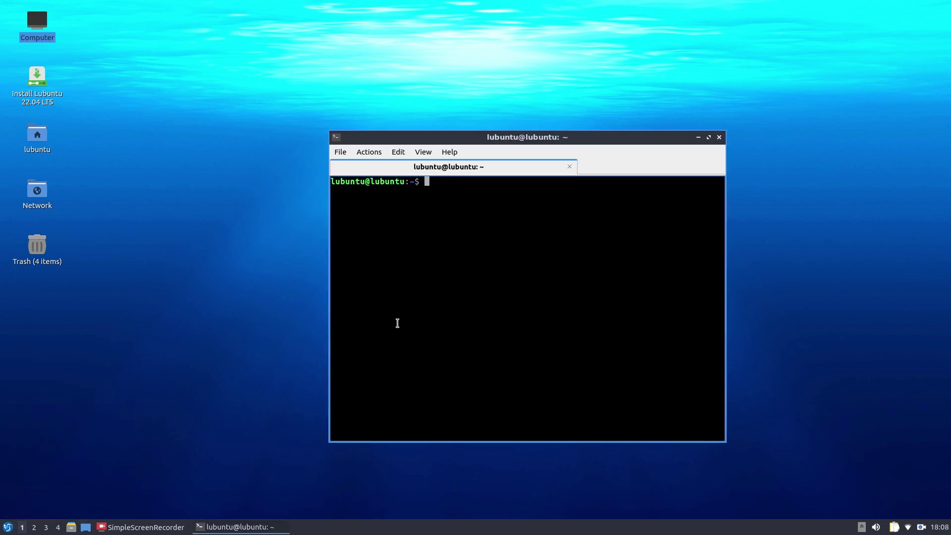
type("top")
key("Return")
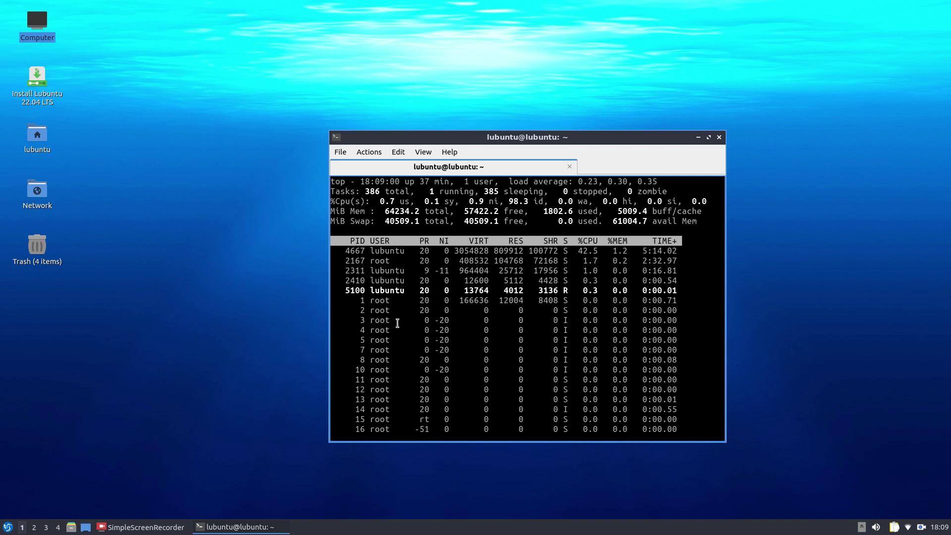
left_click(719, 137)
left_click(494, 295)
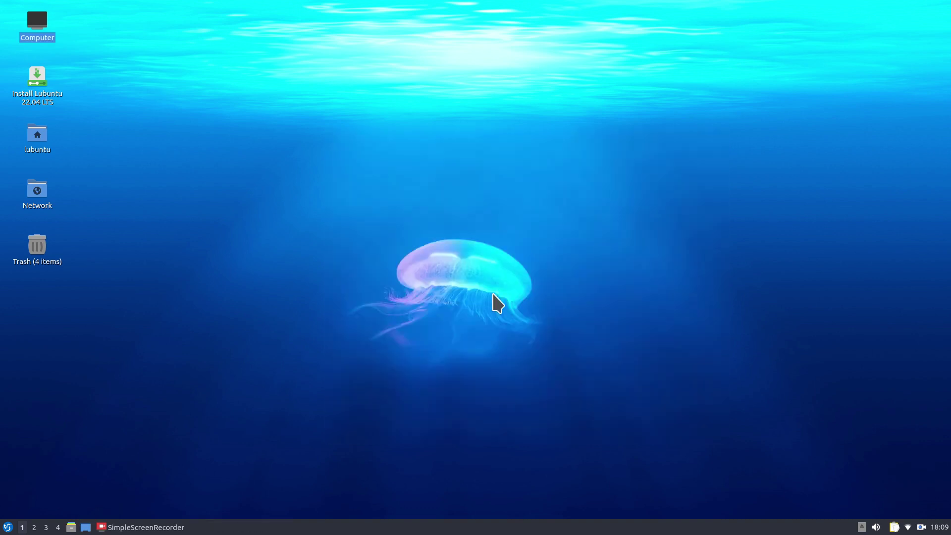
- Show the System Tools submenu listing KDE Partition Manager, Muon Package Manager and qps
left_click(8, 526)
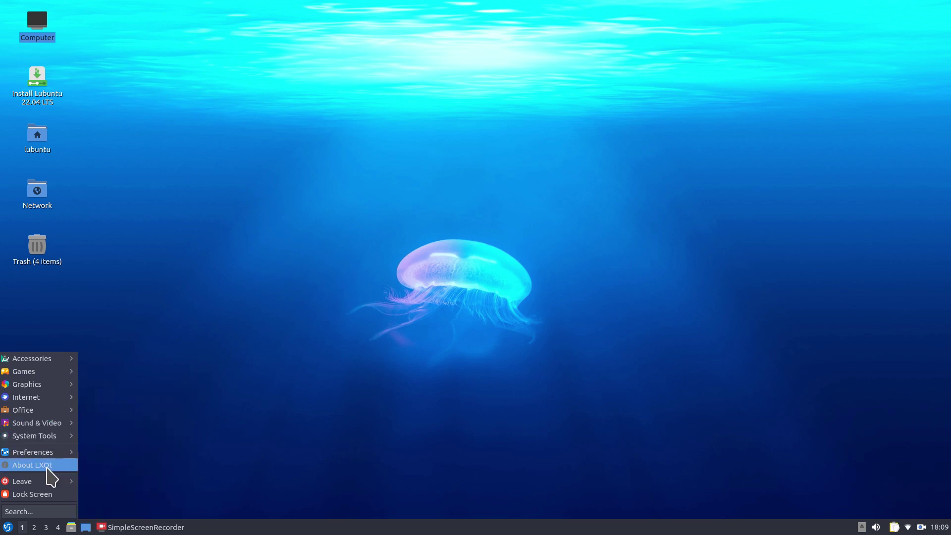
mouse_move(38, 375)
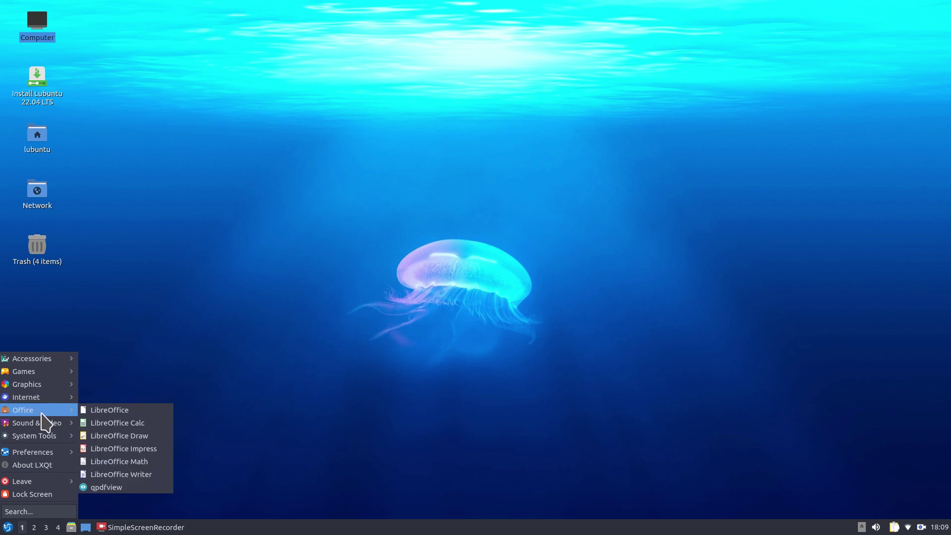
mouse_move(53, 434)
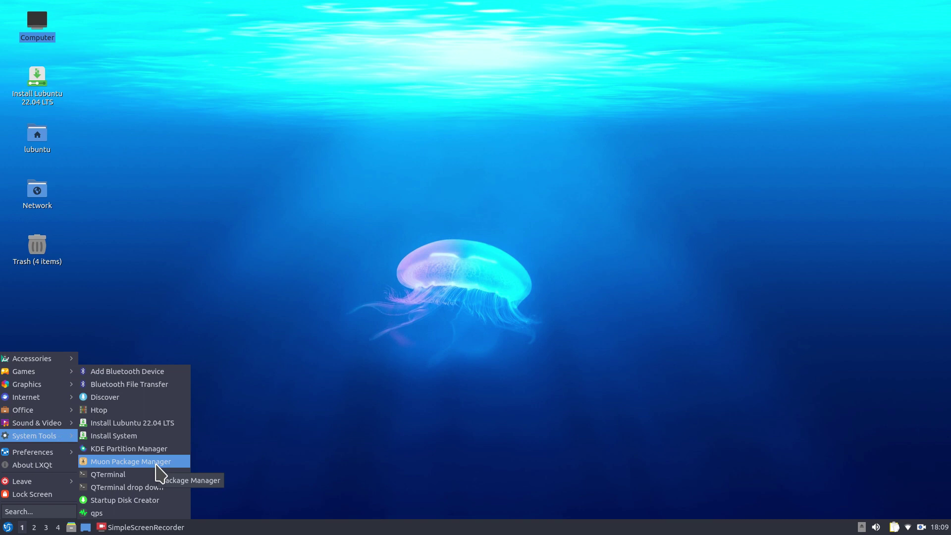
- Launch Muon Package Manager and view then close its About KDE dialog
left_click(157, 463)
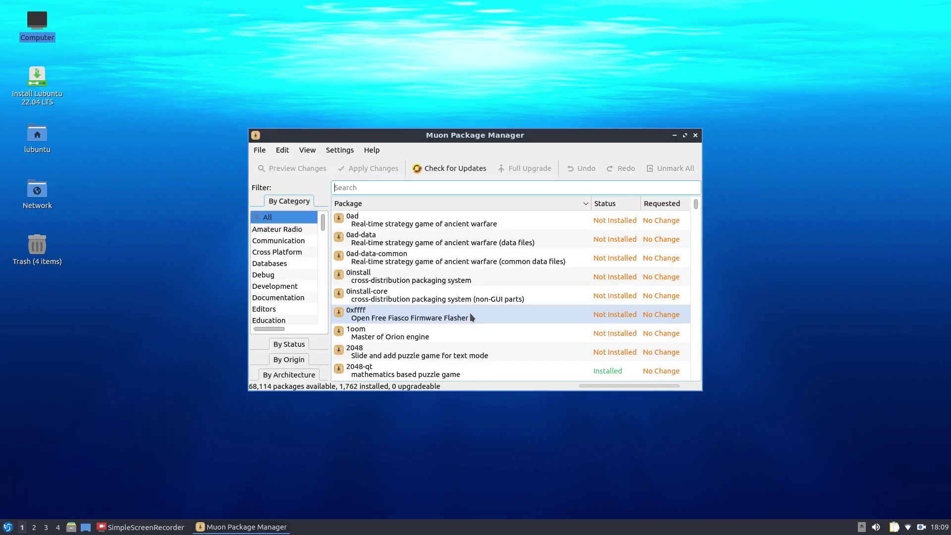
left_click(373, 151)
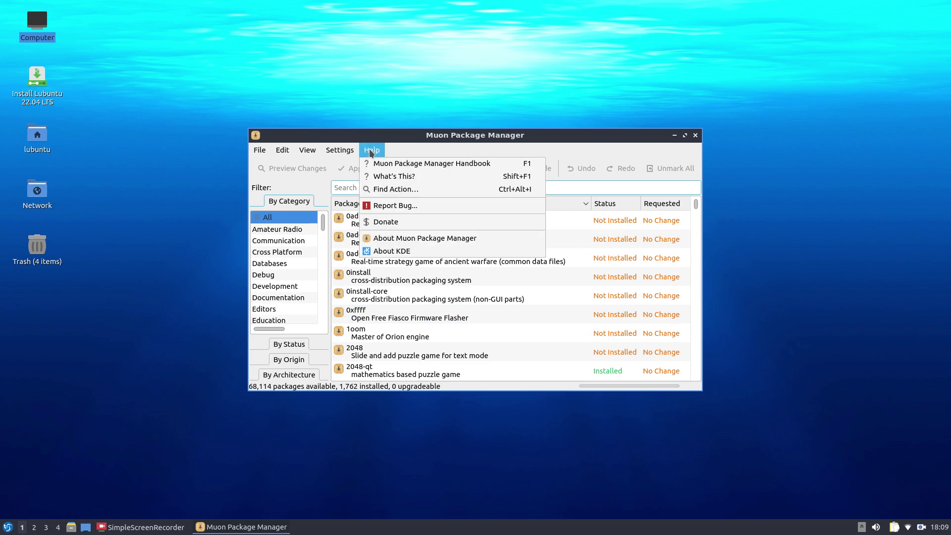
left_click(418, 254)
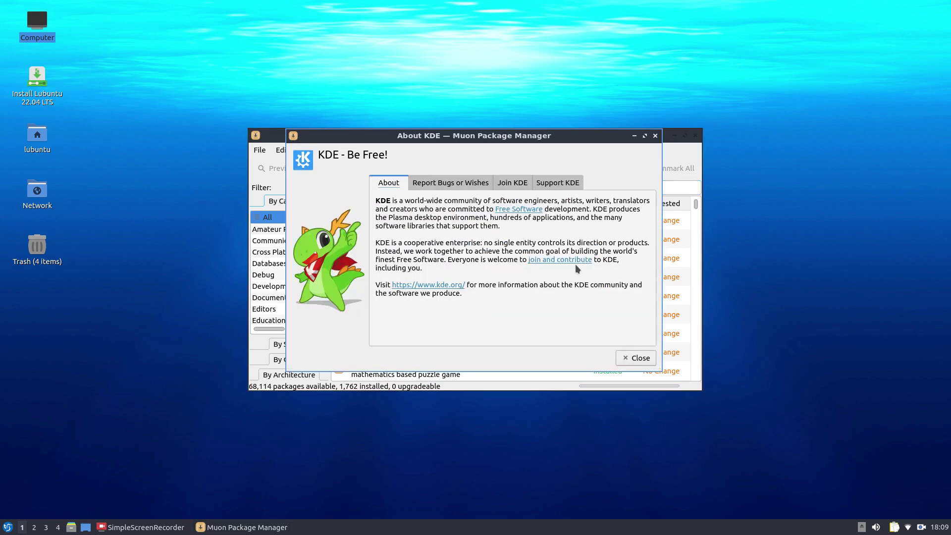
left_click(635, 357)
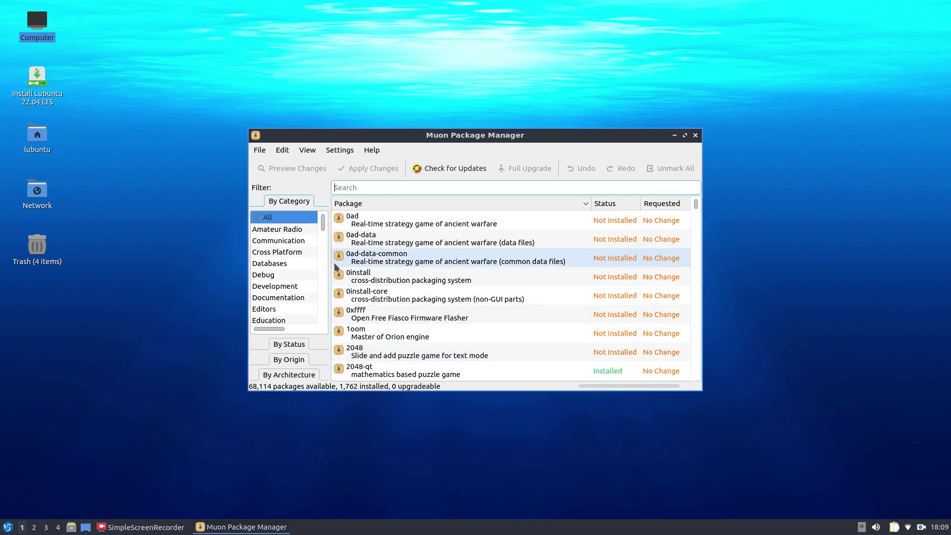
- Search 'game', mark val-and-rick-data for installation, and close Muon
left_click(377, 187)
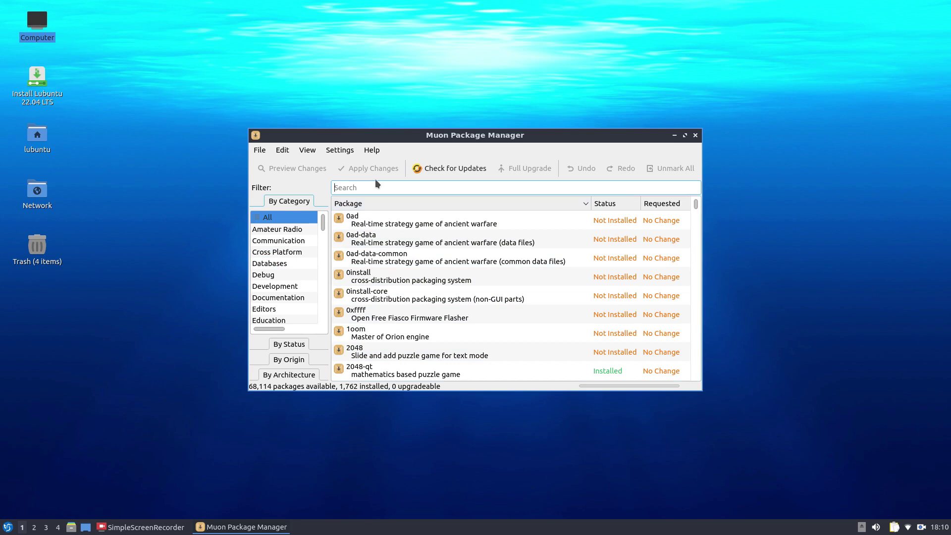
type("game")
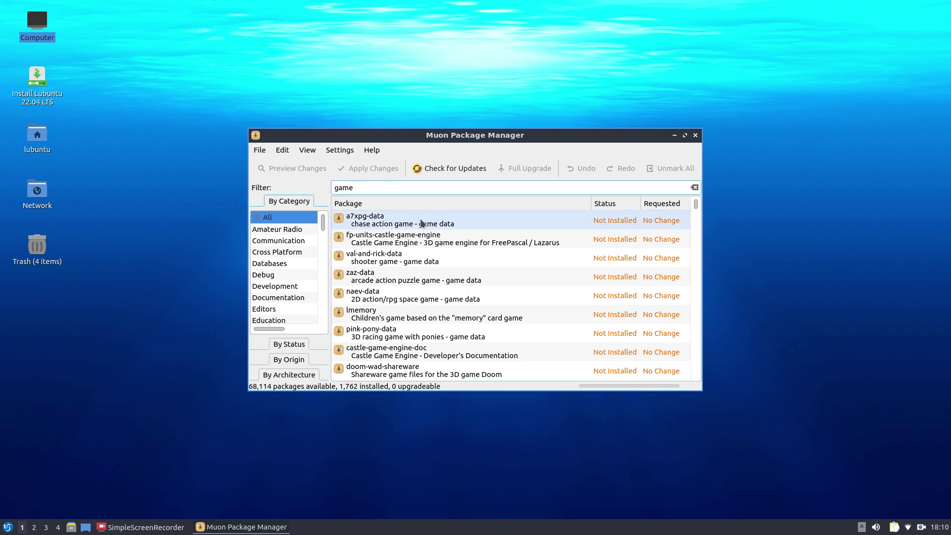
left_click(403, 259)
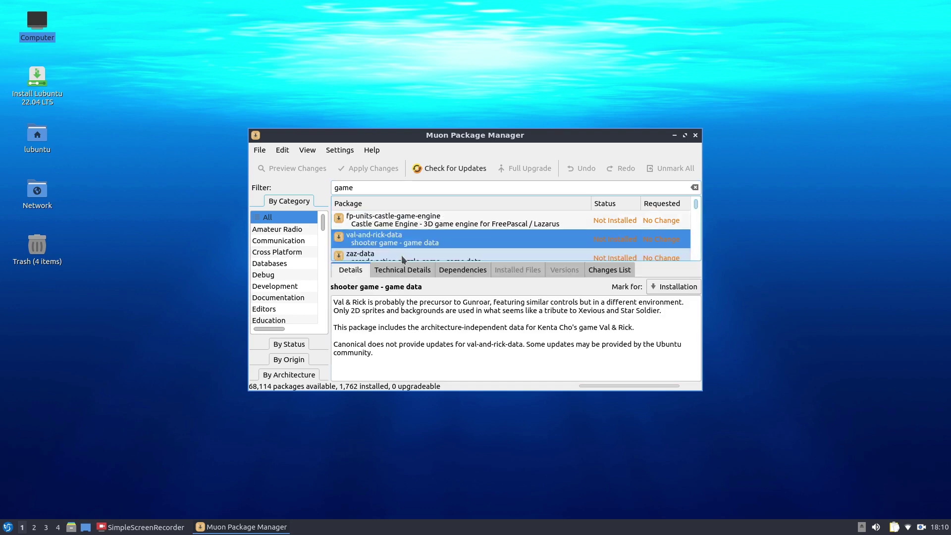
left_click(688, 286)
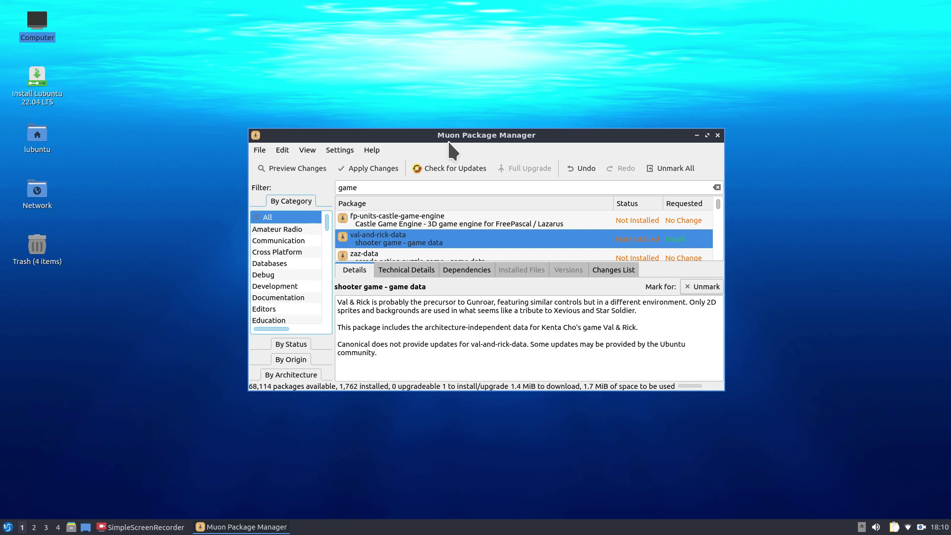
left_click(718, 135)
left_click(10, 532)
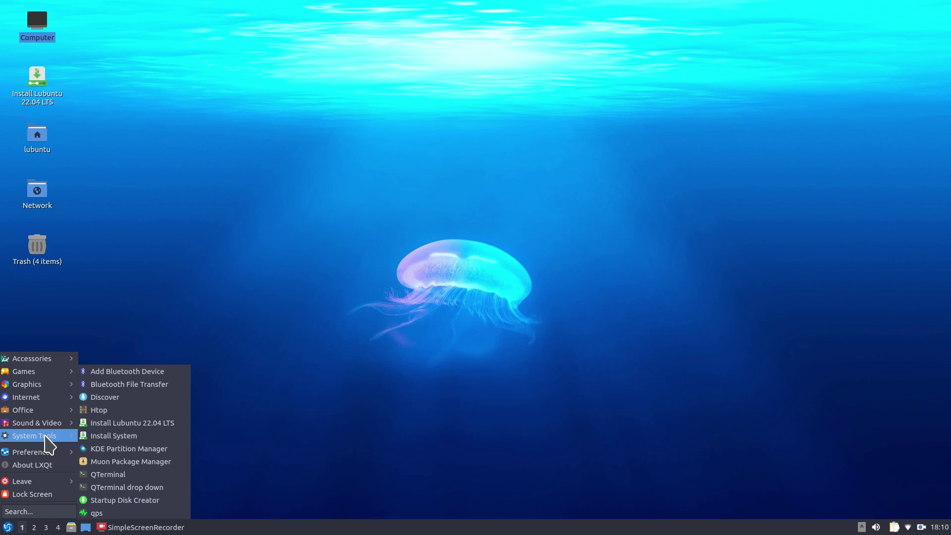
mouse_move(48, 453)
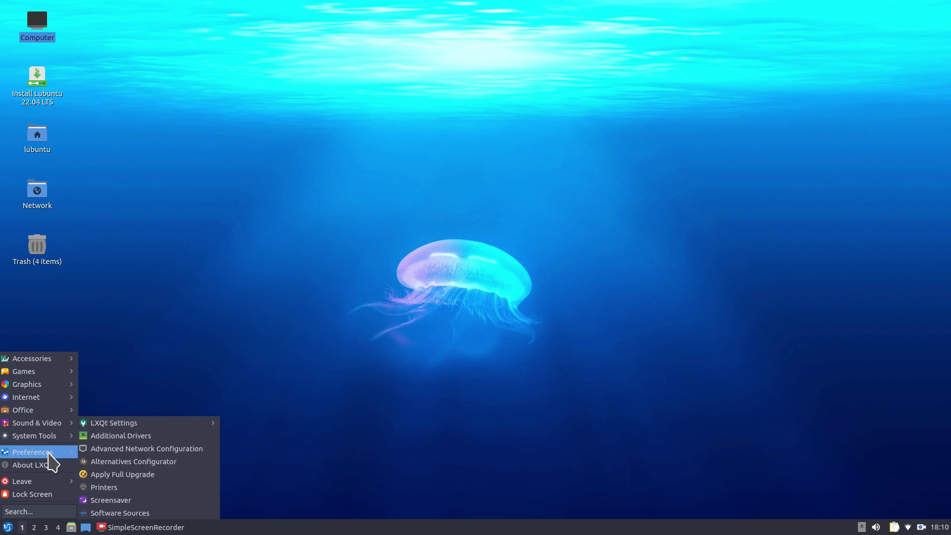
mouse_move(165, 425)
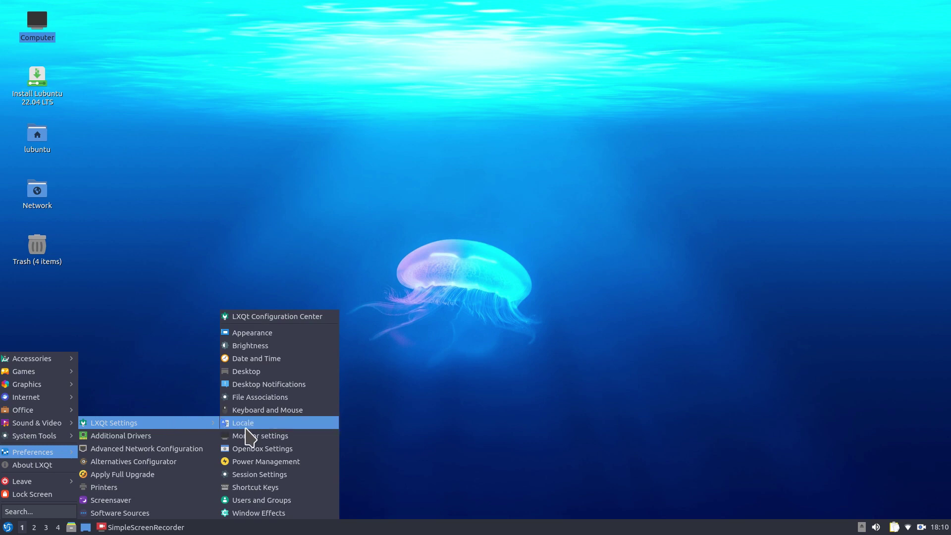
left_click(270, 437)
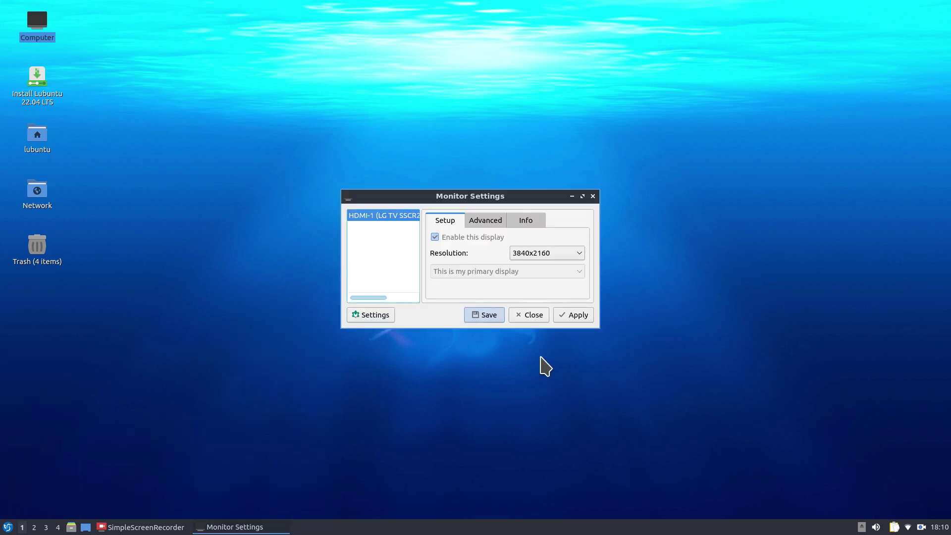
left_click(556, 254)
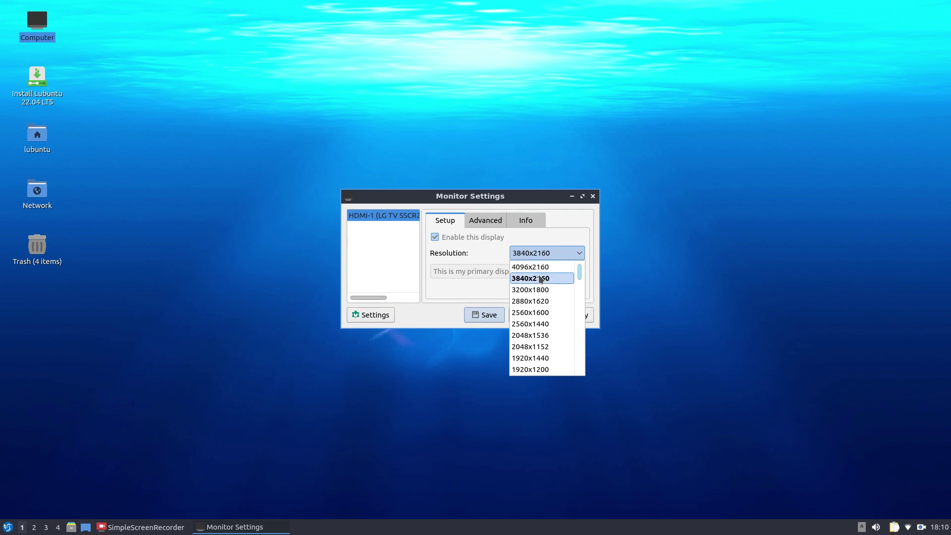
left_click(581, 229)
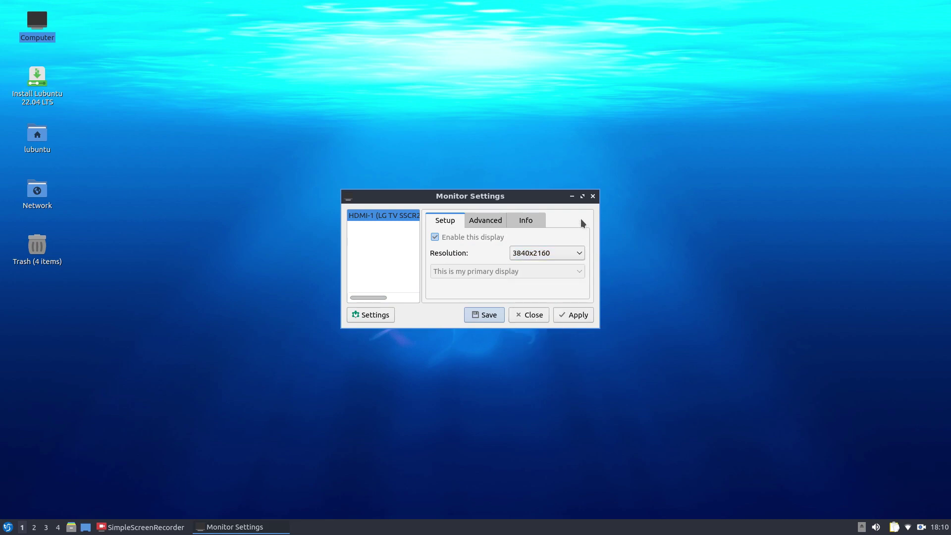
left_click(489, 221)
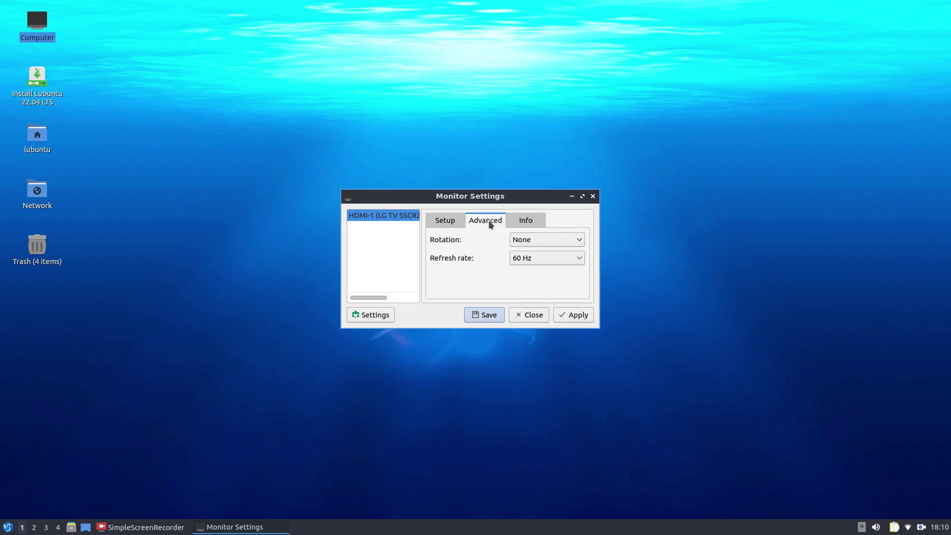
left_click(529, 219)
left_click(446, 221)
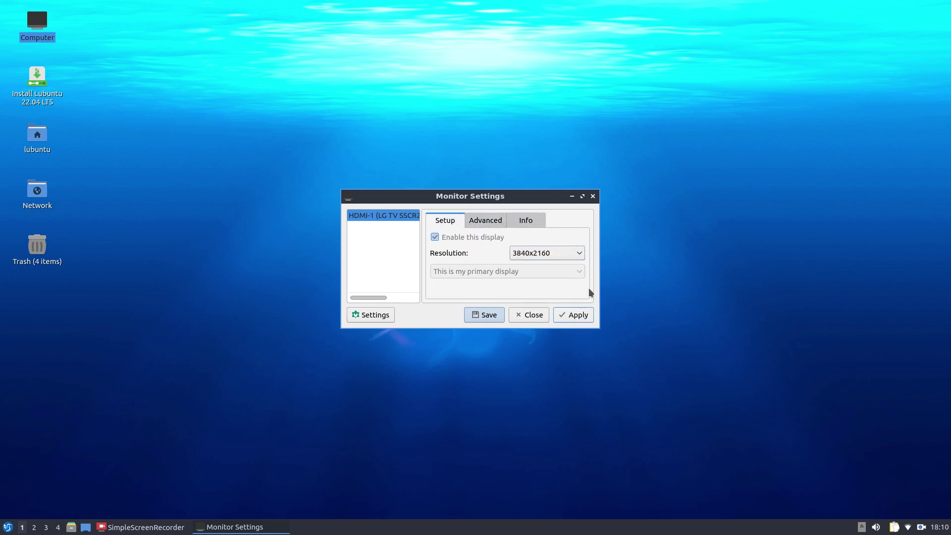
- Close the monitor settings and open Software Sources from the application menu
left_click(593, 197)
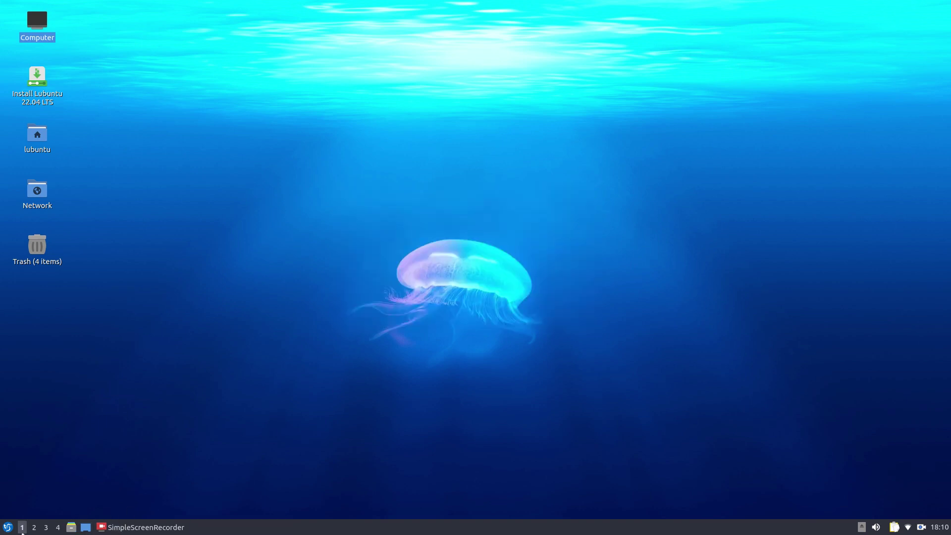
left_click(6, 527)
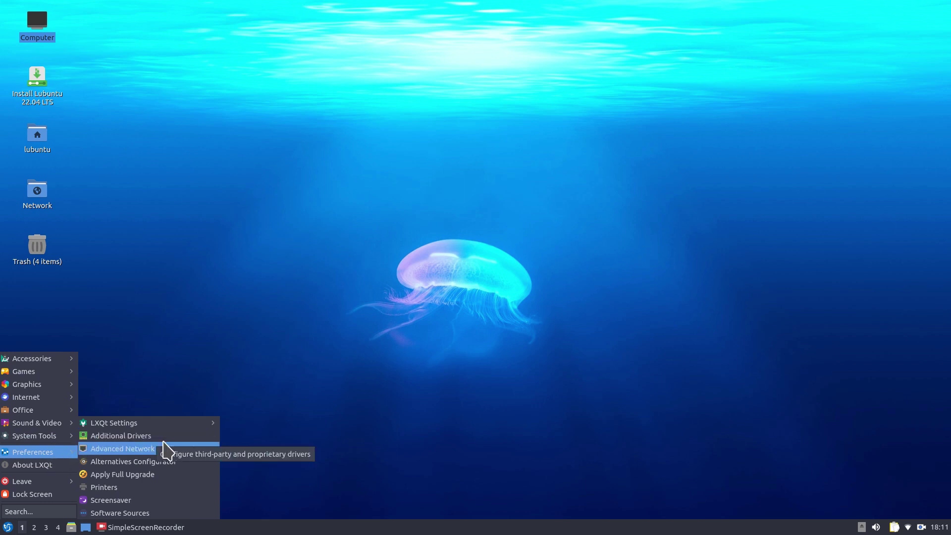
left_click(150, 514)
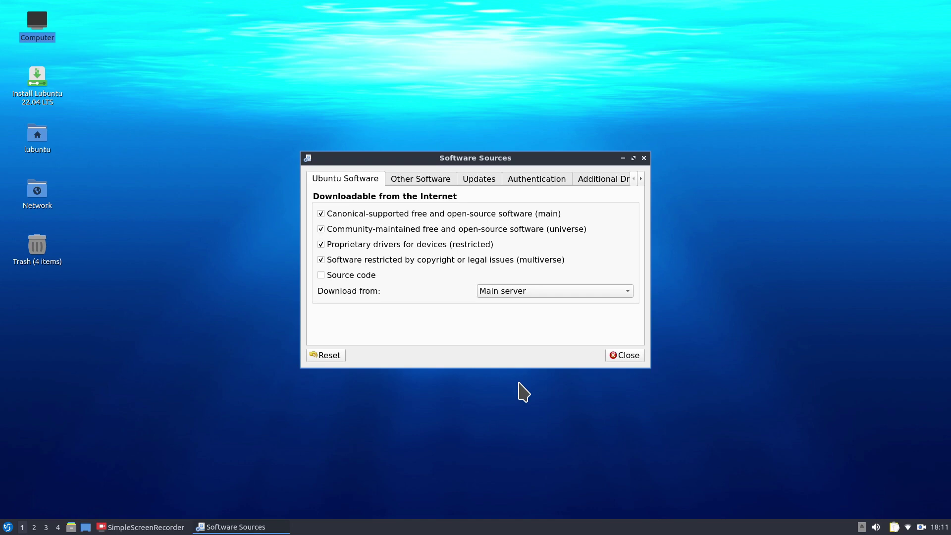
left_click(411, 179)
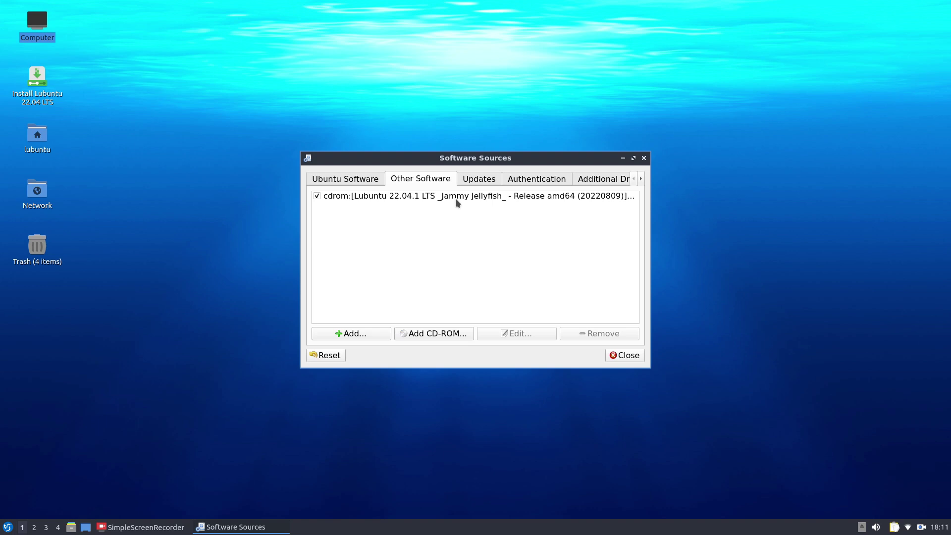
left_click(359, 182)
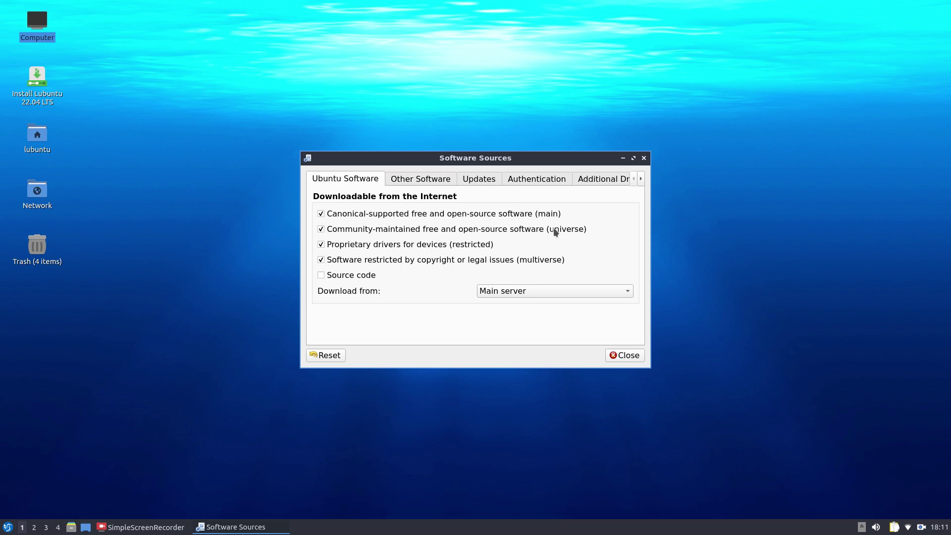
left_click(599, 182)
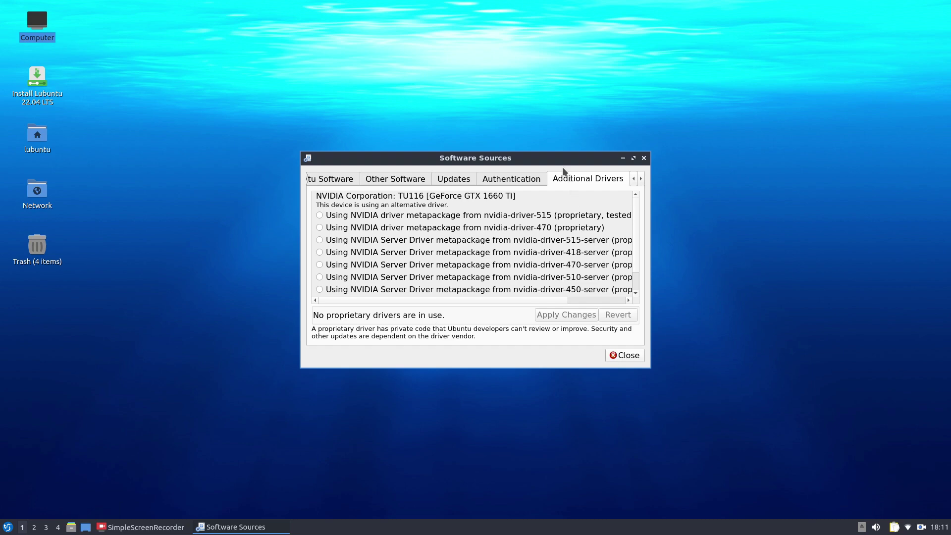
left_click(327, 180)
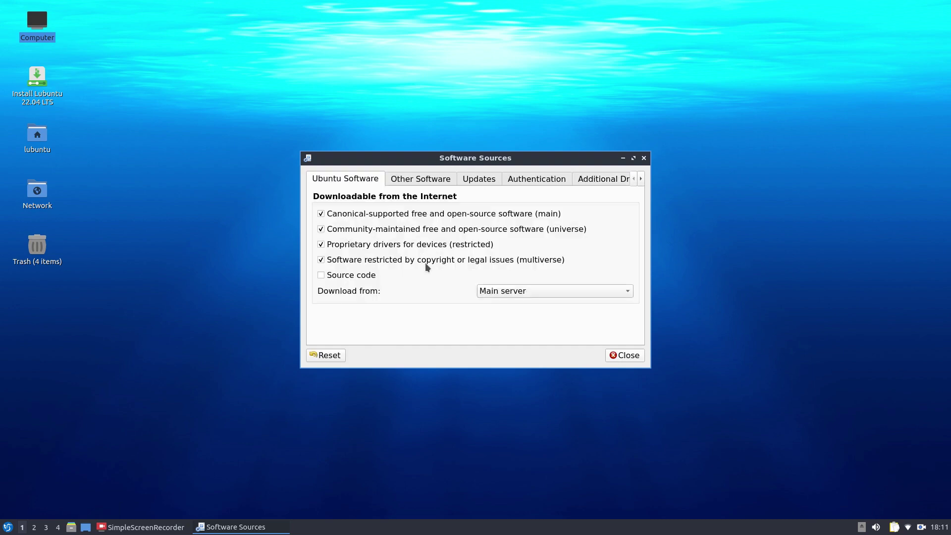
- Close Software Sources and launch QTerminal by searching 'te' in the menu
left_click(643, 158)
left_click(8, 528)
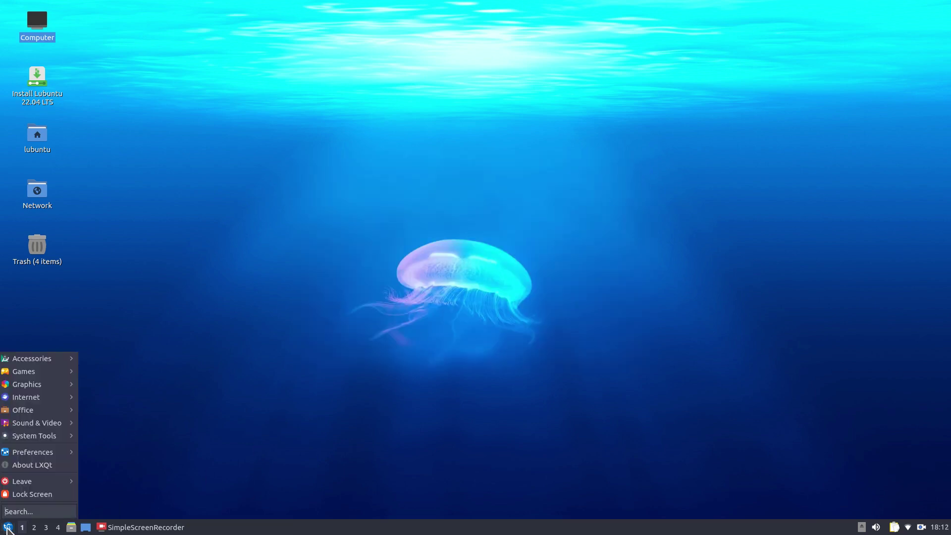
type("qt")
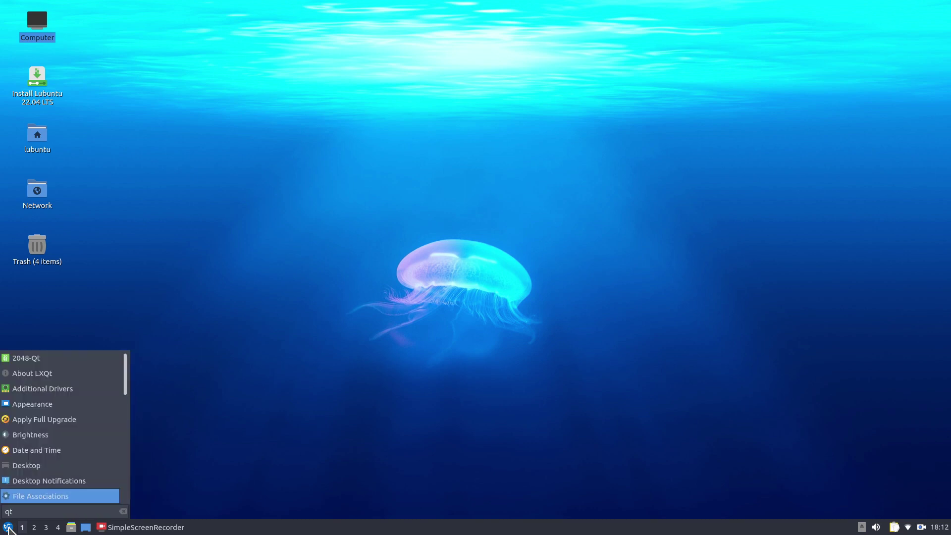
key("BackSpace")
key("BackSpace")
type("te")
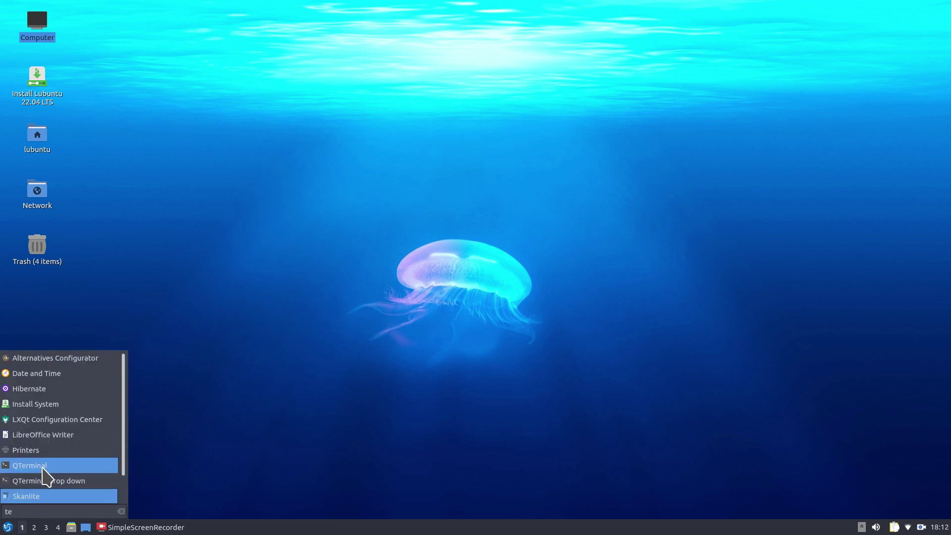
left_click(43, 467)
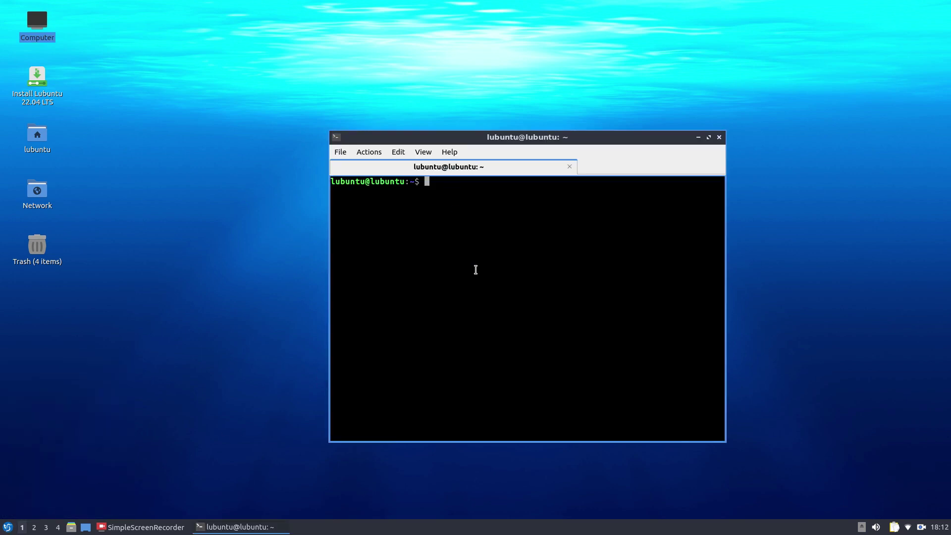
- Run neofetch after fixing the 'nefetch' typo, select the Lubuntu 22.04 text, and close the terminal
type("nefetch")
key("Return")
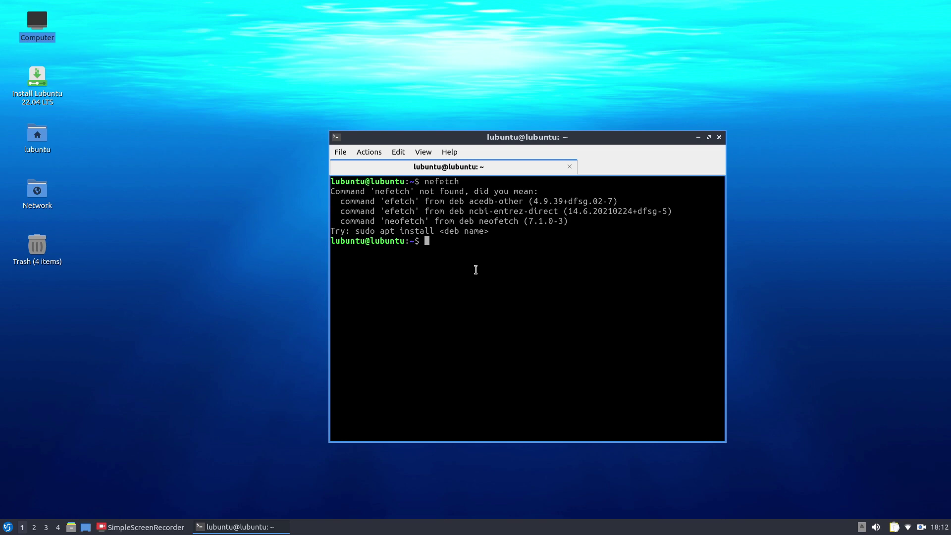
key("Up")
key("Left")
key("Left")
key("Left")
key("Left")
key("Left")
type("o")
key("Return")
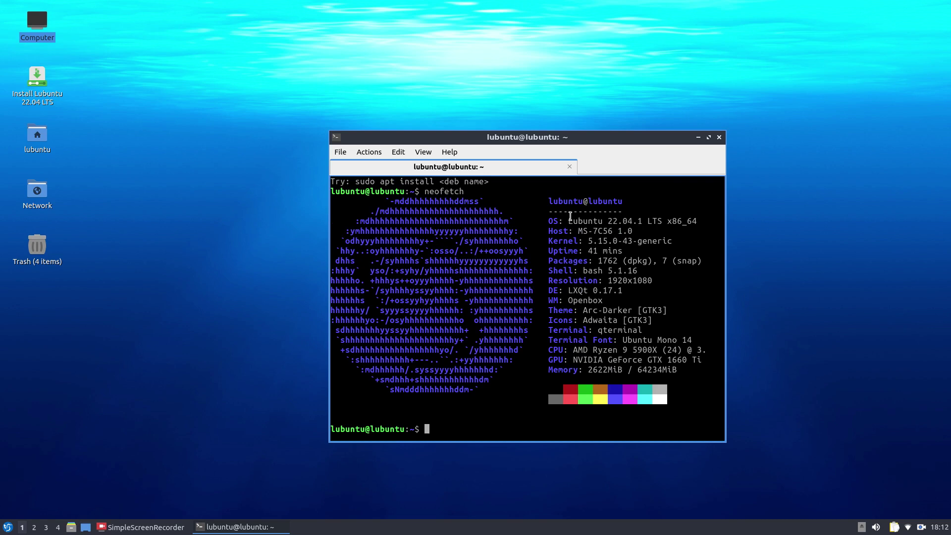
left_click_drag(567, 222, 634, 221)
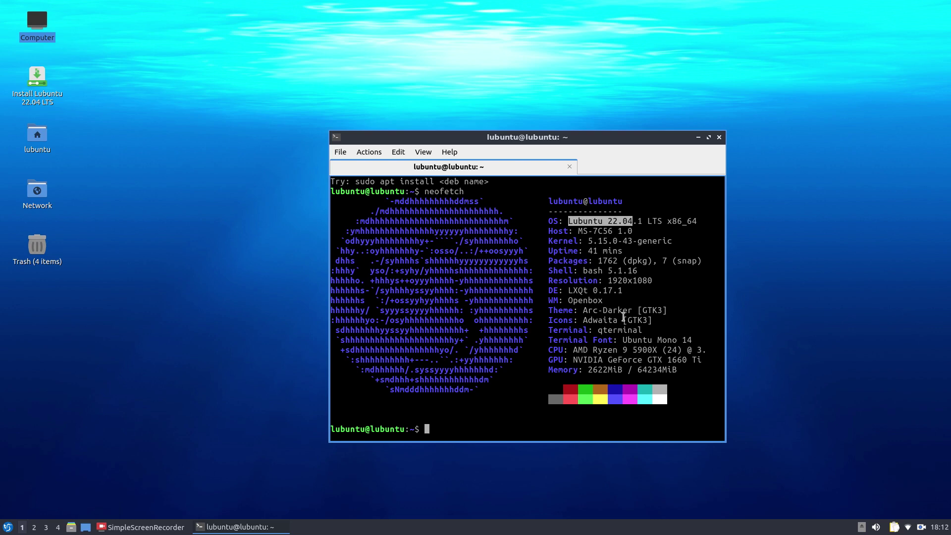
left_click(719, 138)
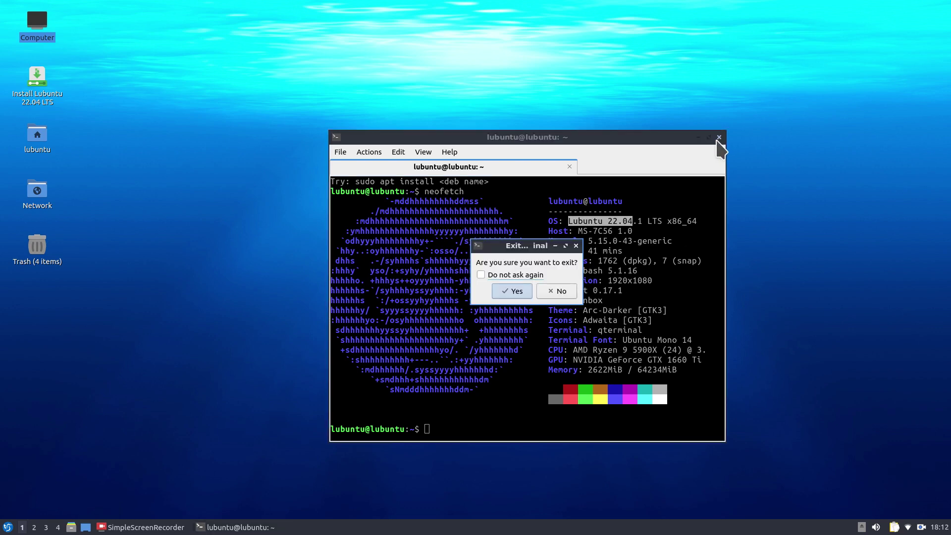
left_click(513, 292)
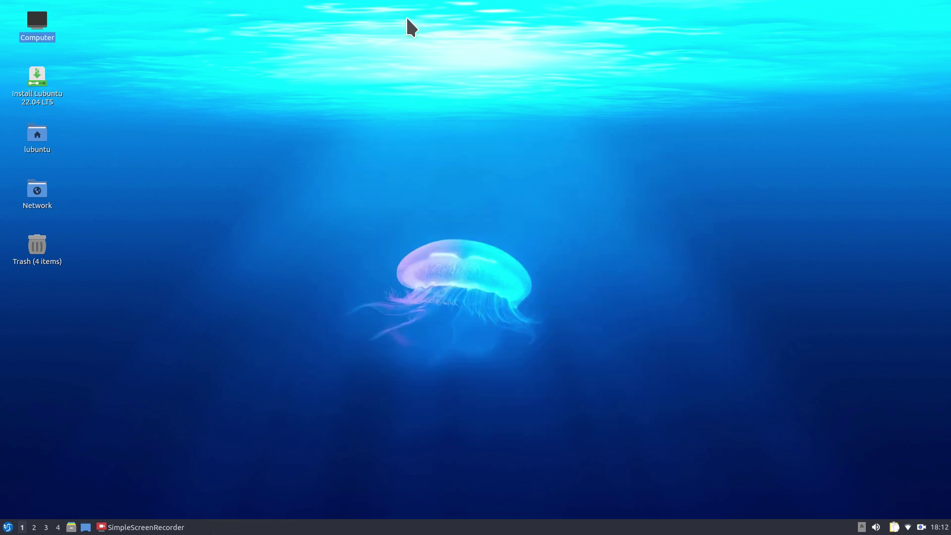
right_click(411, 133)
mouse_move(444, 142)
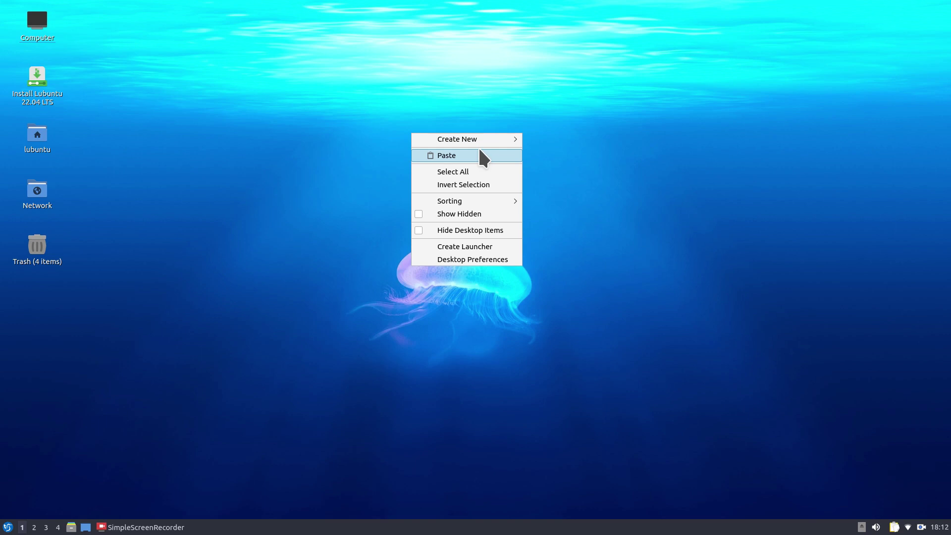
left_click(476, 168)
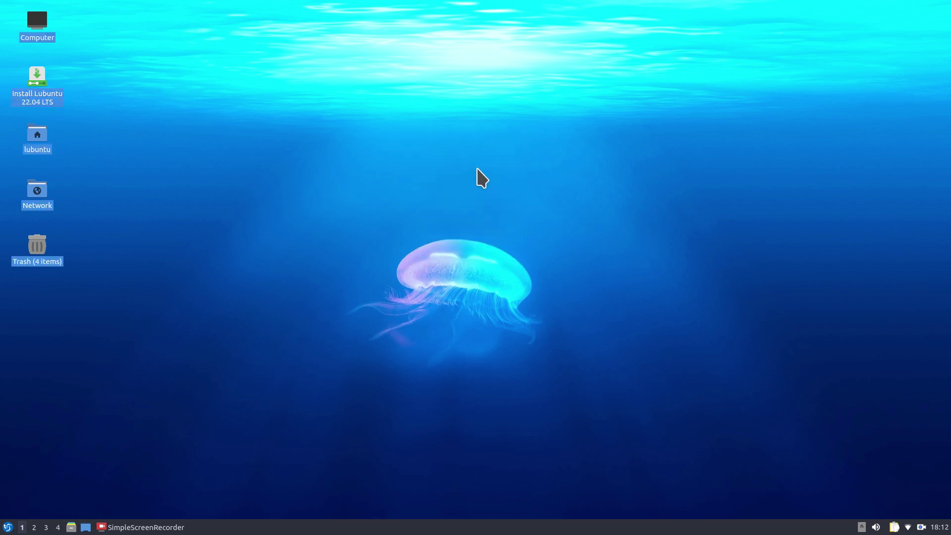
right_click(477, 169)
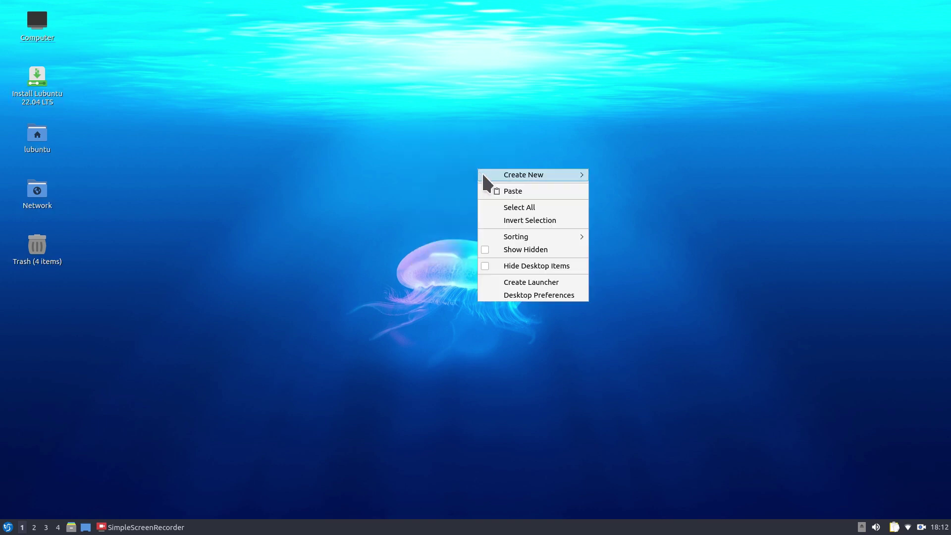
mouse_move(549, 236)
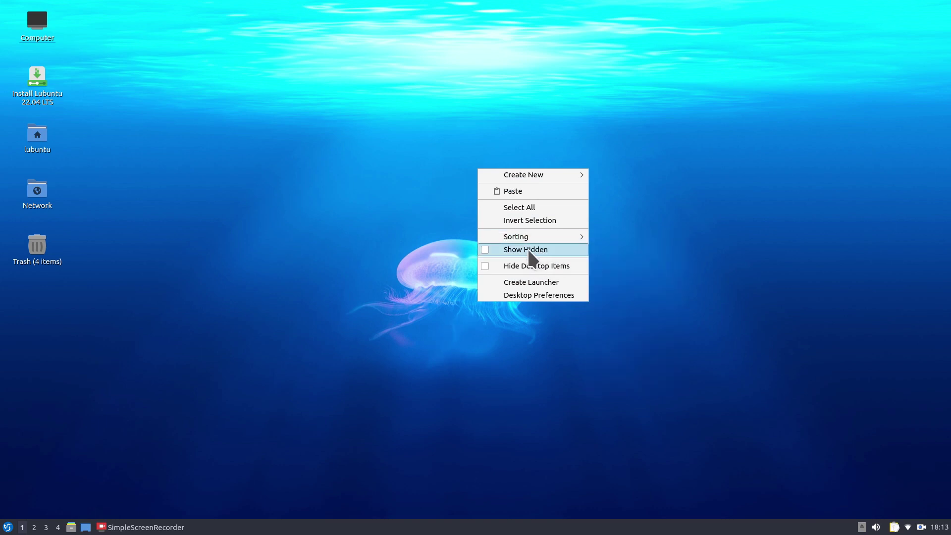
- Open the lubuntu home folder from the desktop and turn on Show Hidden files
left_click(354, 369)
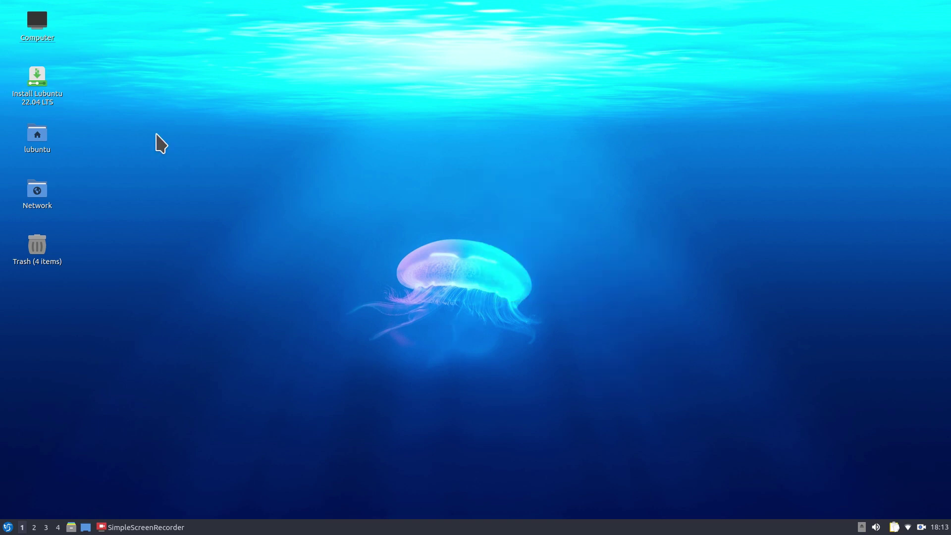
double_click(47, 139)
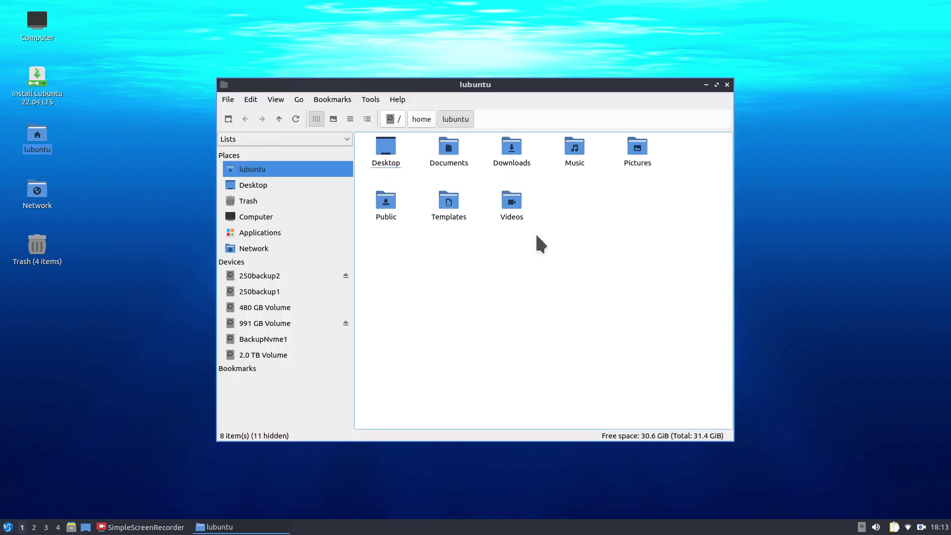
right_click(490, 252)
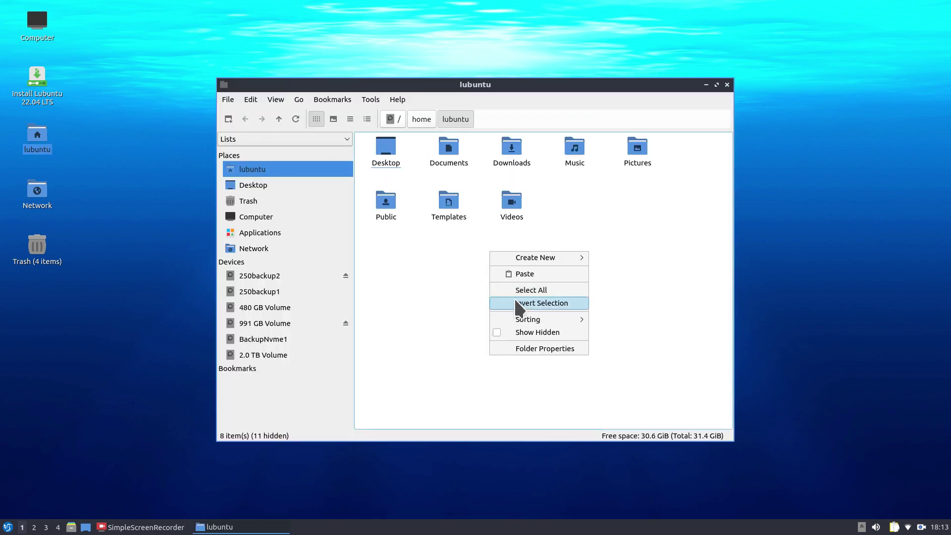
left_click(528, 333)
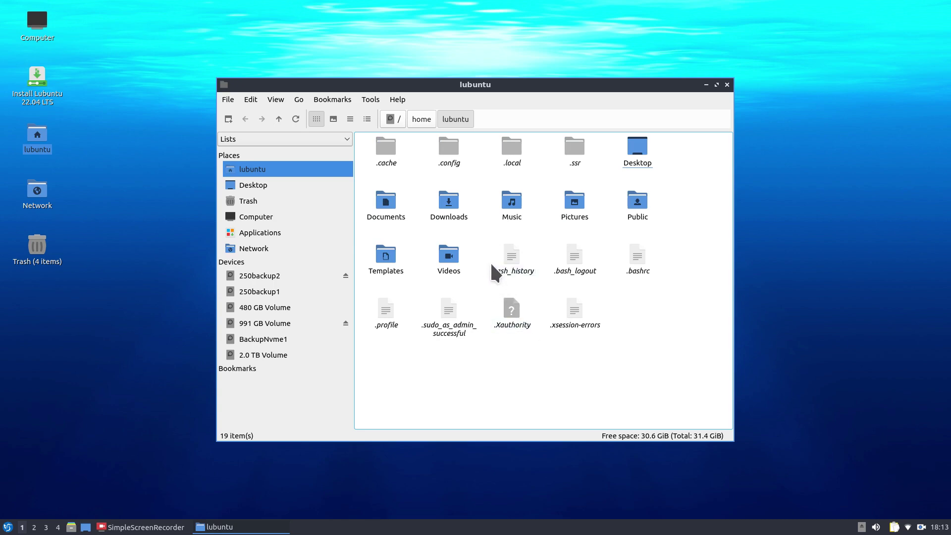
mouse_move(519, 255)
- Open .bash_history in FeatherPad, select the 'cal 1 1962' line and shift the window slightly left
double_click(508, 250)
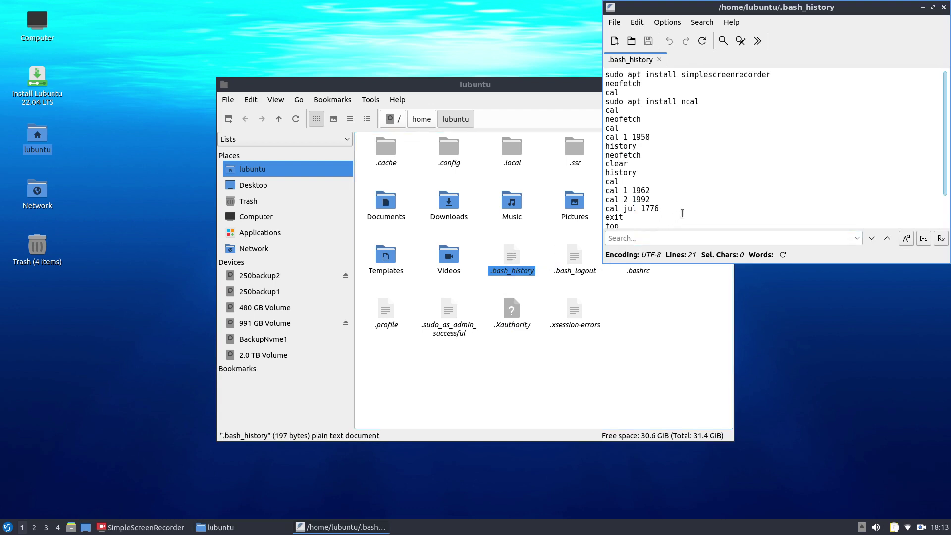
scroll(682, 213, "down", 2)
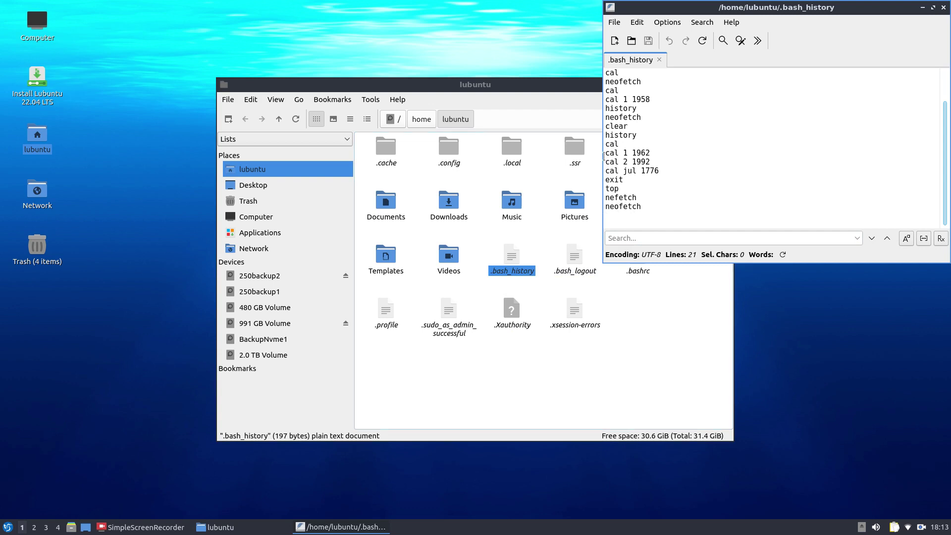
left_click_drag(609, 154, 664, 155)
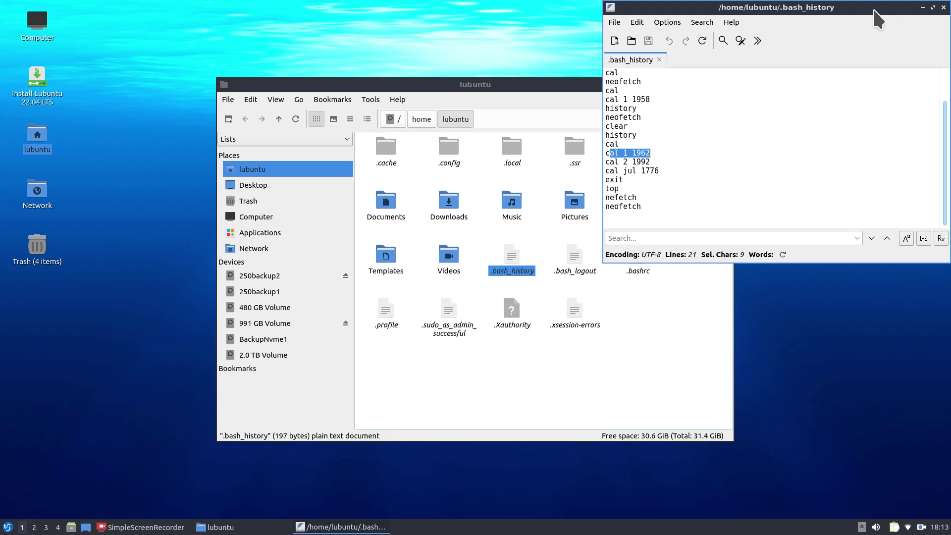
left_click_drag(875, 12, 790, 28)
- Close FeatherPad and untick Show Hidden so the home folder lists 8 items
left_click(859, 24)
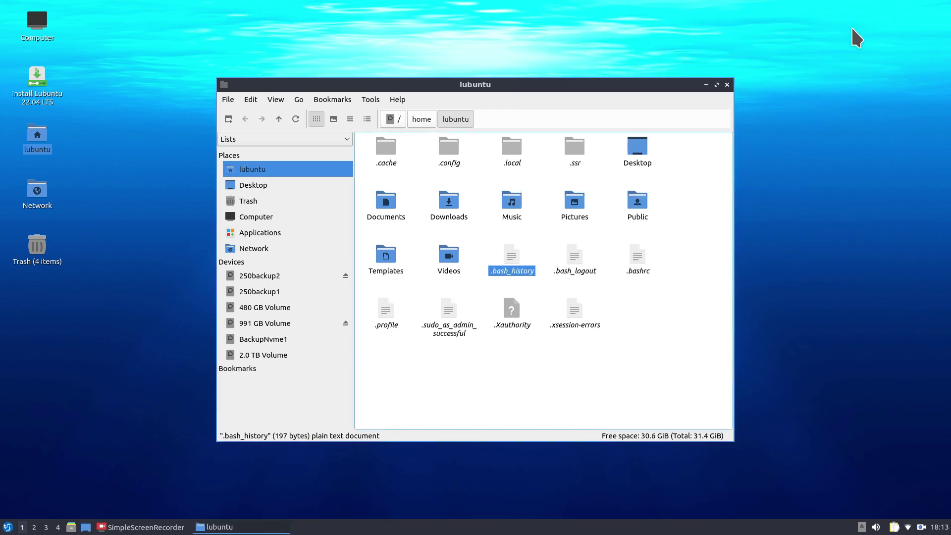
mouse_move(519, 270)
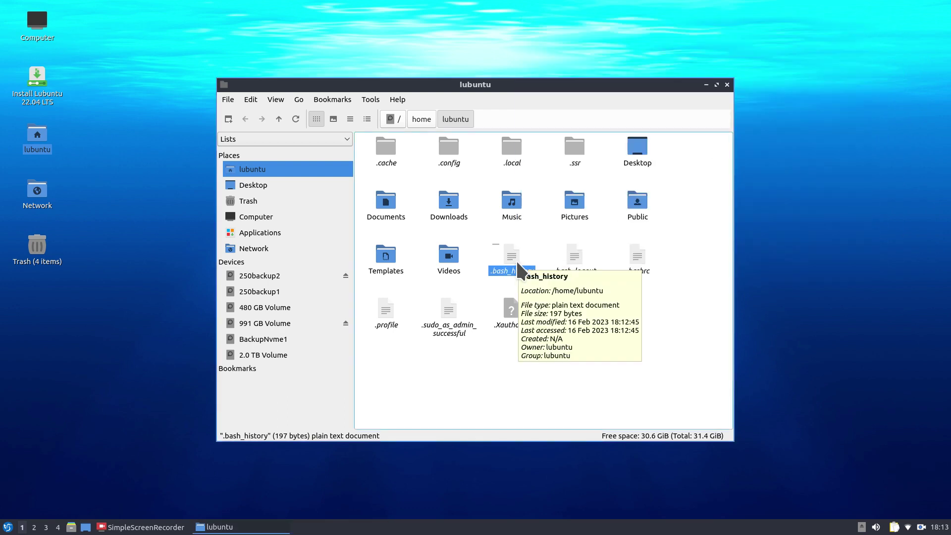
right_click(489, 379)
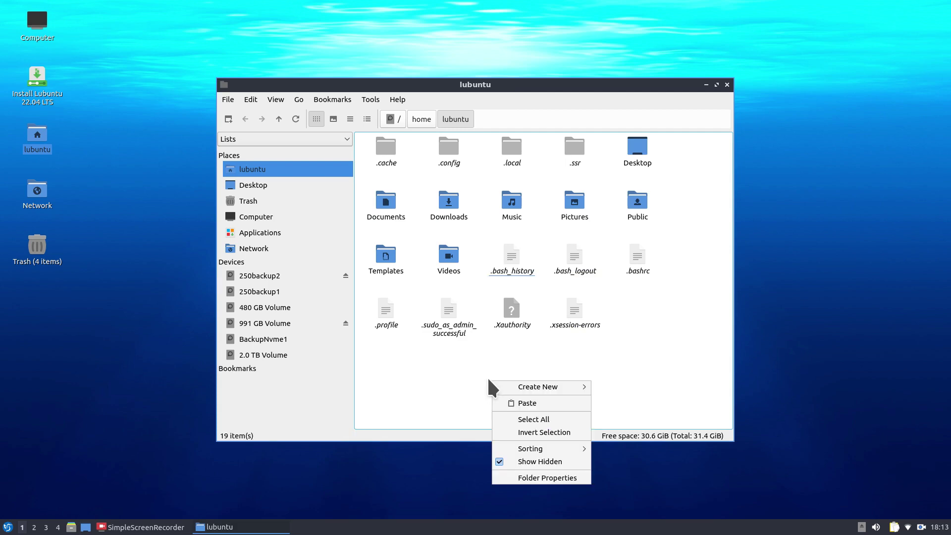
left_click(533, 462)
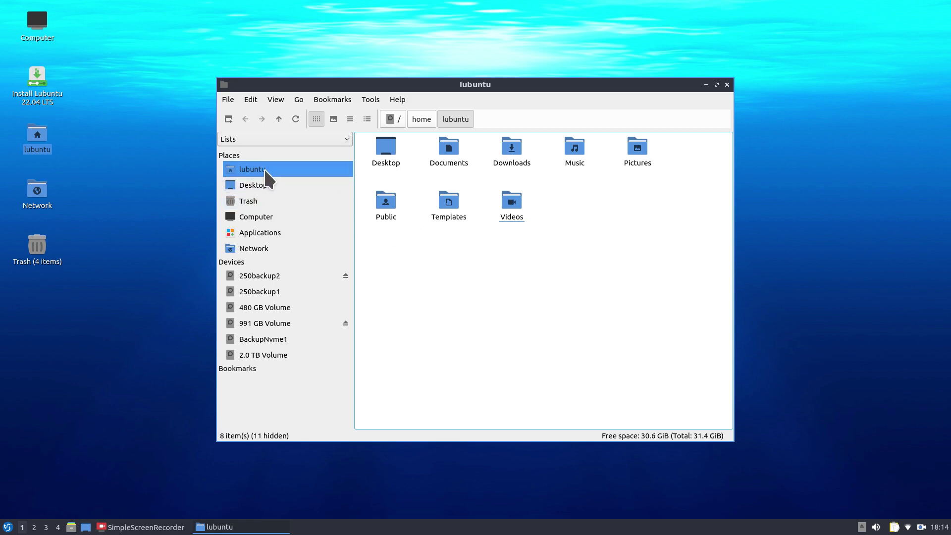
- Dismiss the stray create-new menu and open the Documents folder
right_click(452, 243)
mouse_move(500, 251)
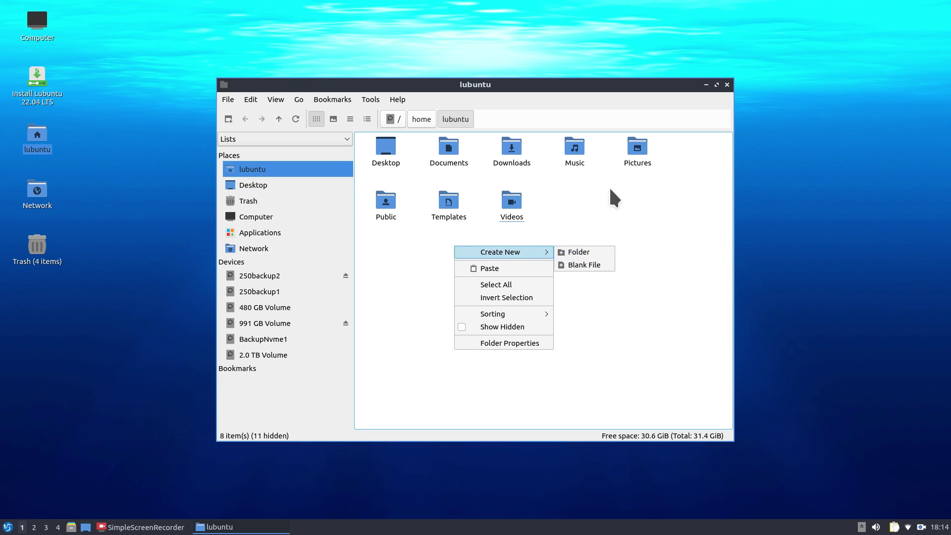
key("Escape")
double_click(452, 151)
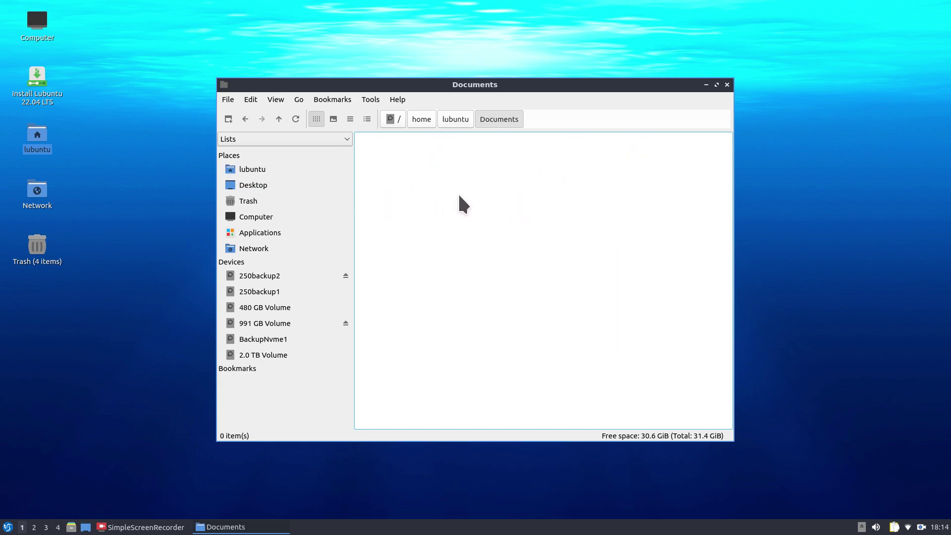
- Create a new folder named test1 inside Documents
right_click(443, 187)
mouse_move(474, 192)
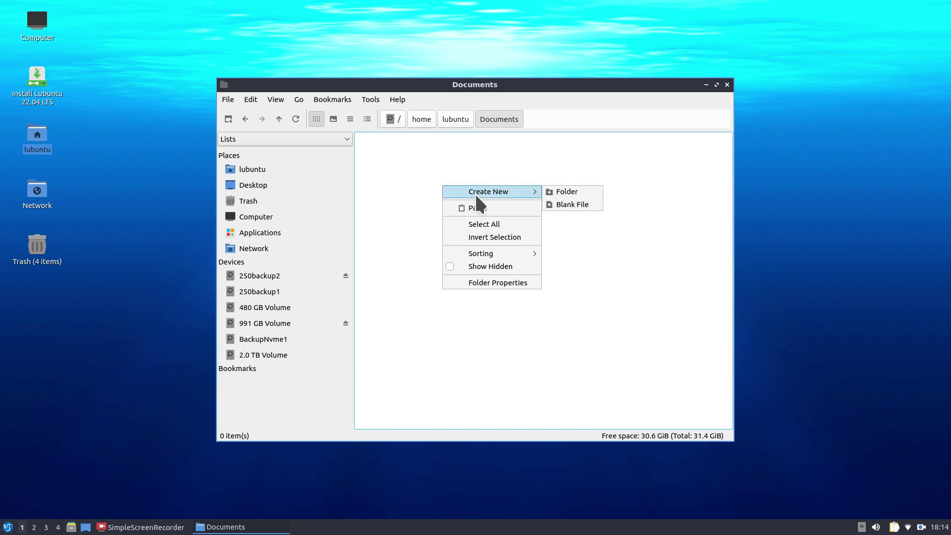
left_click(586, 192)
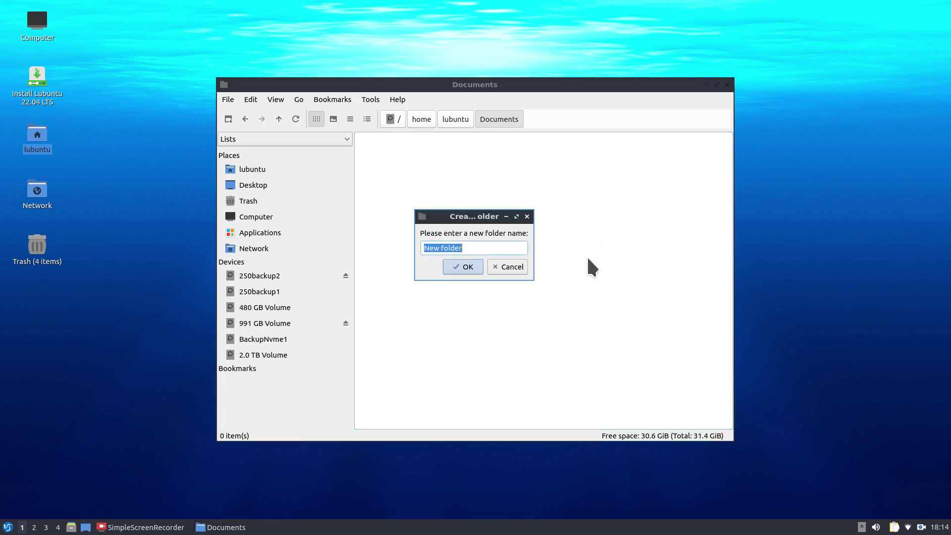
type("test1")
key("Return")
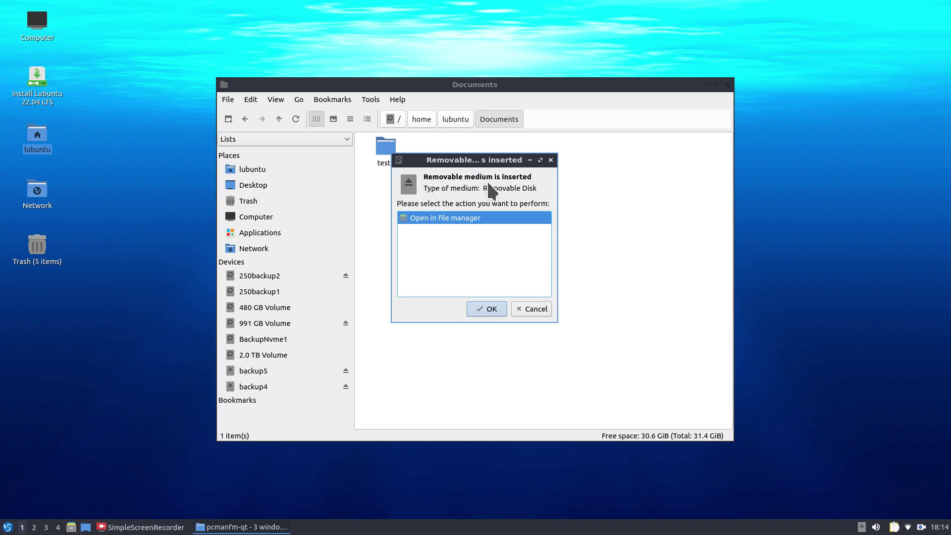
- Dismiss both removable-medium prompts and the backup5 Permission denied error
left_click(550, 160)
left_click(530, 310)
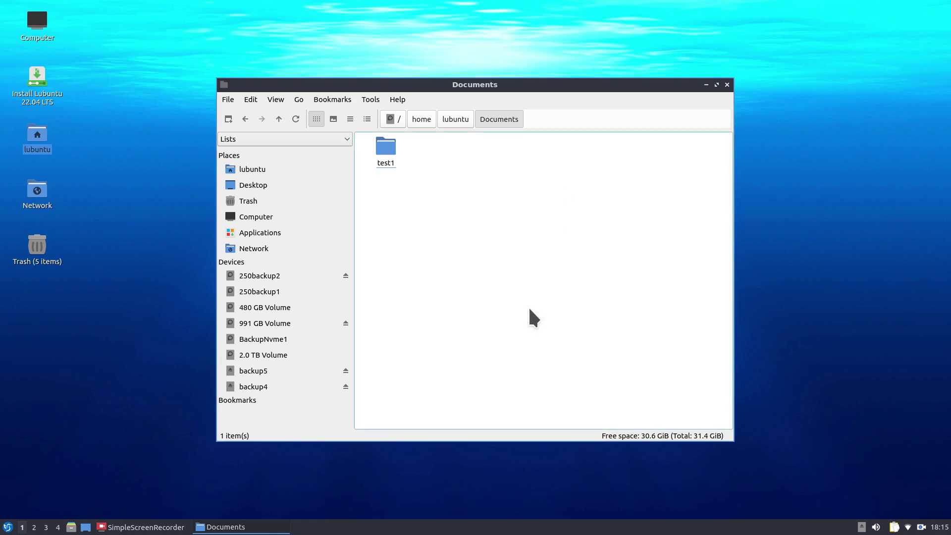
left_click(264, 371)
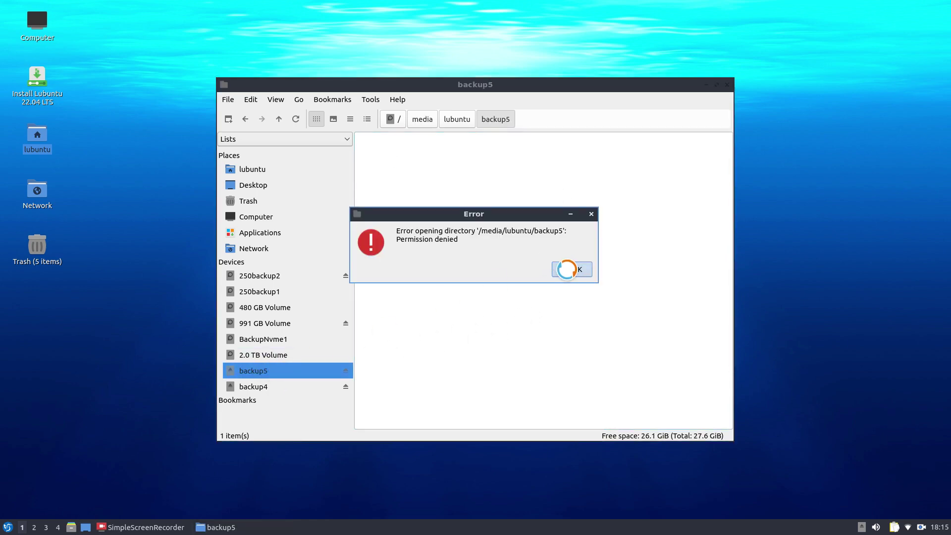
left_click(572, 269)
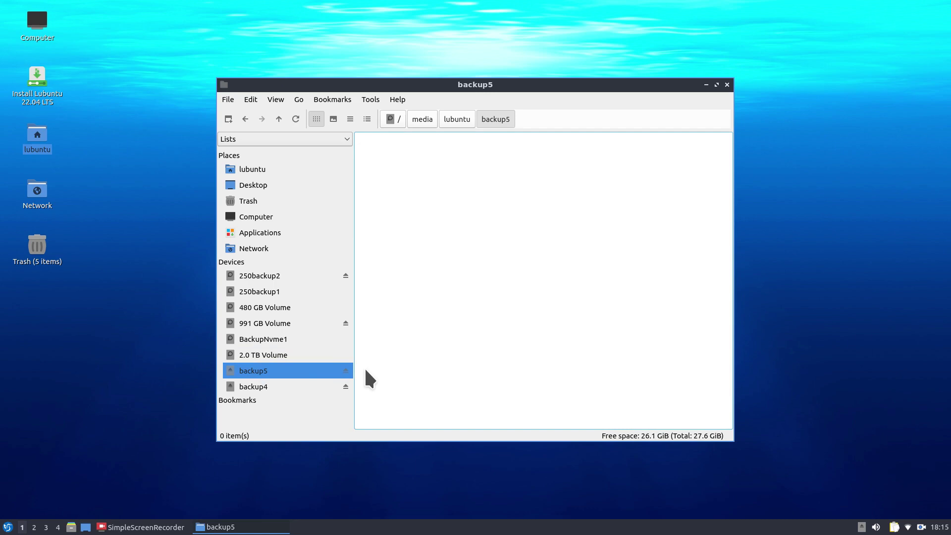
- Open the backup4 drive's 13 items and move the file manager window right
left_click(269, 383)
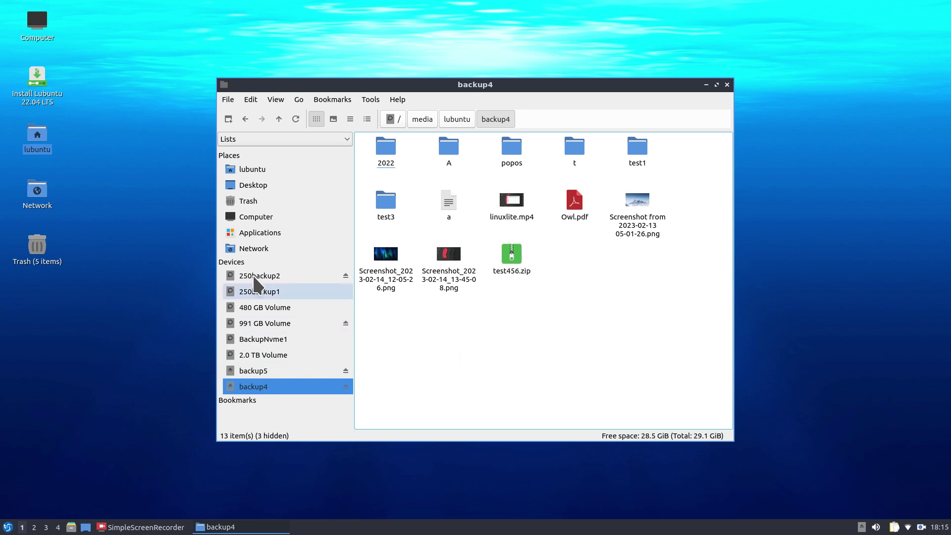
left_click_drag(531, 85, 643, 89)
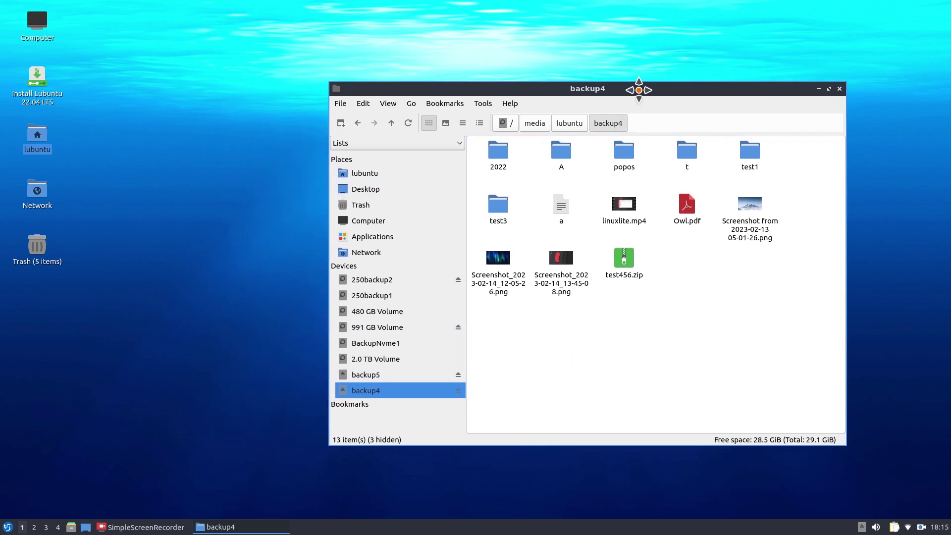
left_click(340, 103)
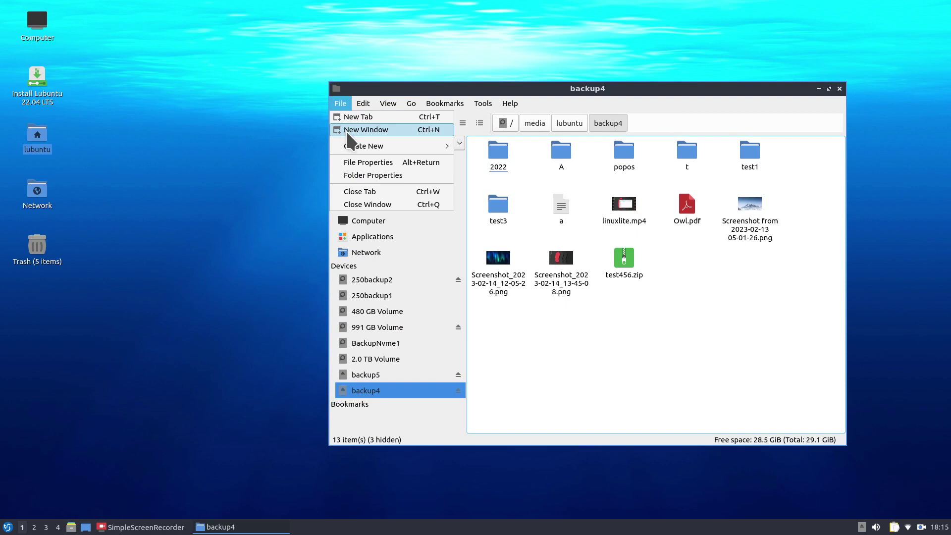
left_click(526, 376)
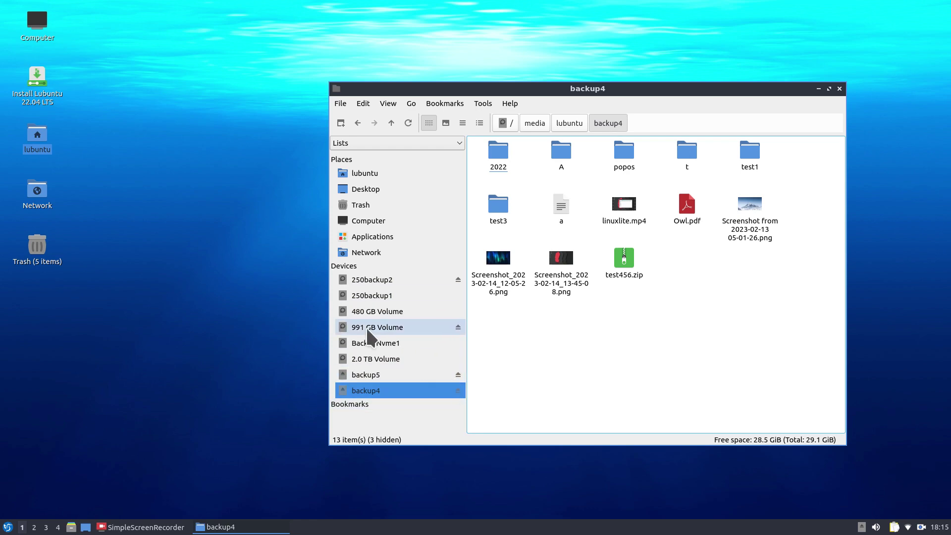
- Close the backup4 PCManFM-Qt window to reveal the jellyfish desktop
left_click(840, 89)
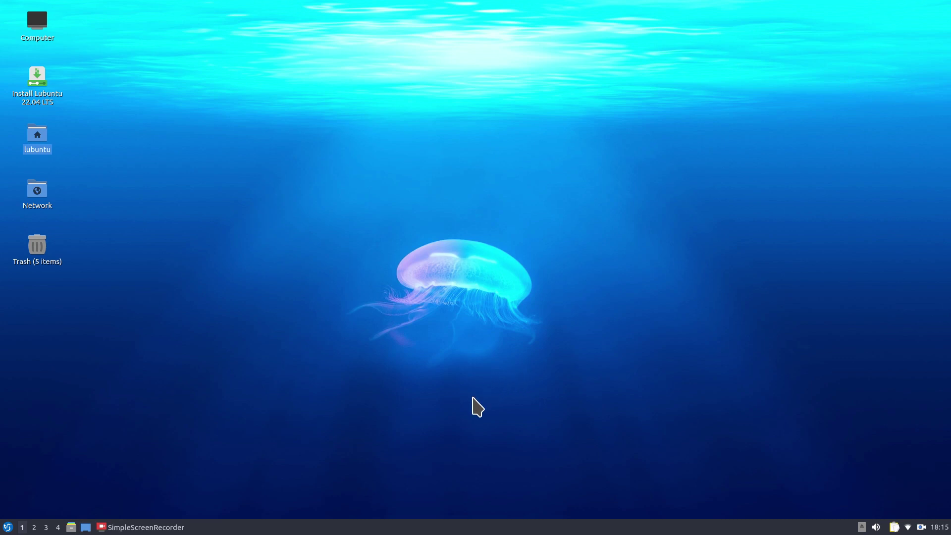